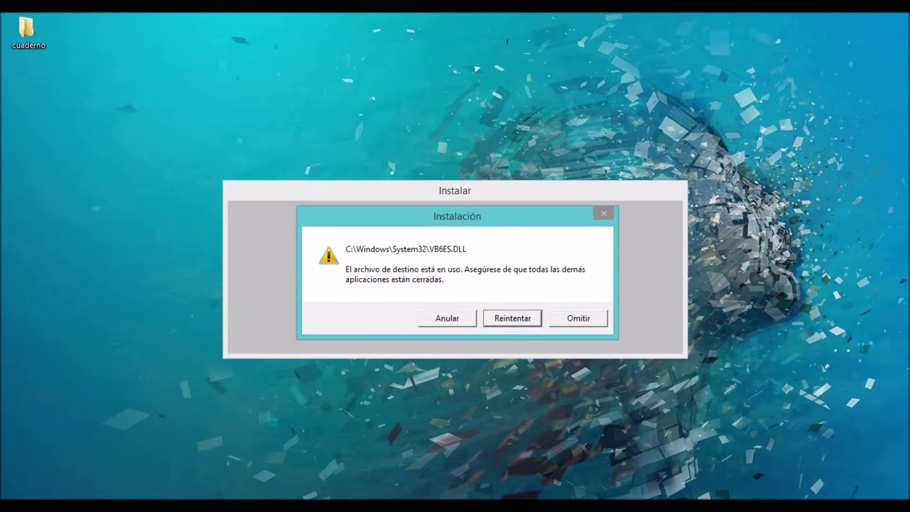
Install Quadern de mates in the default directory, skipping the in-use file VB6ES.DLL.
key(Tab)
key(Return)
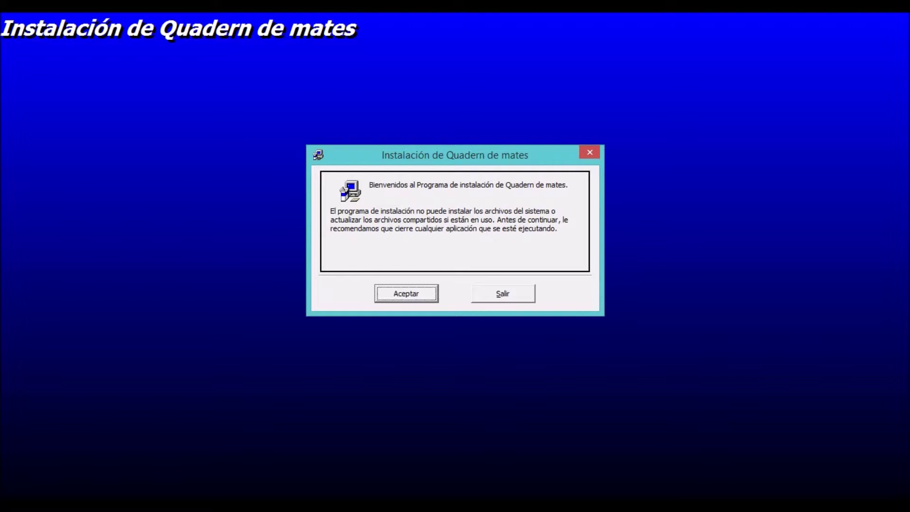
key(Return)
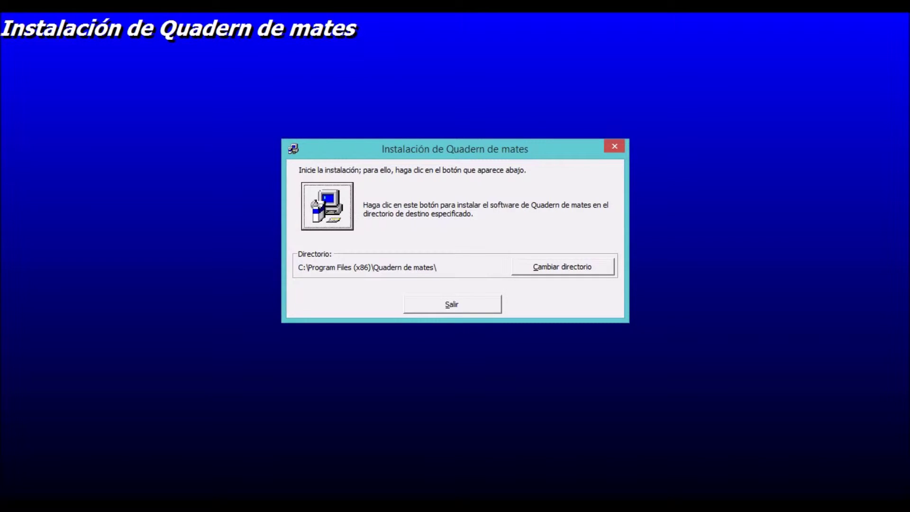
key(Return)
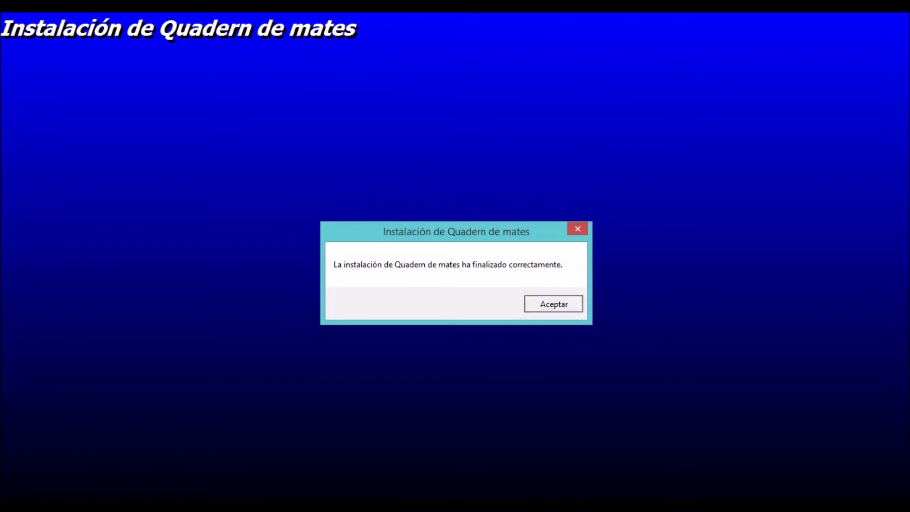
key(Return)
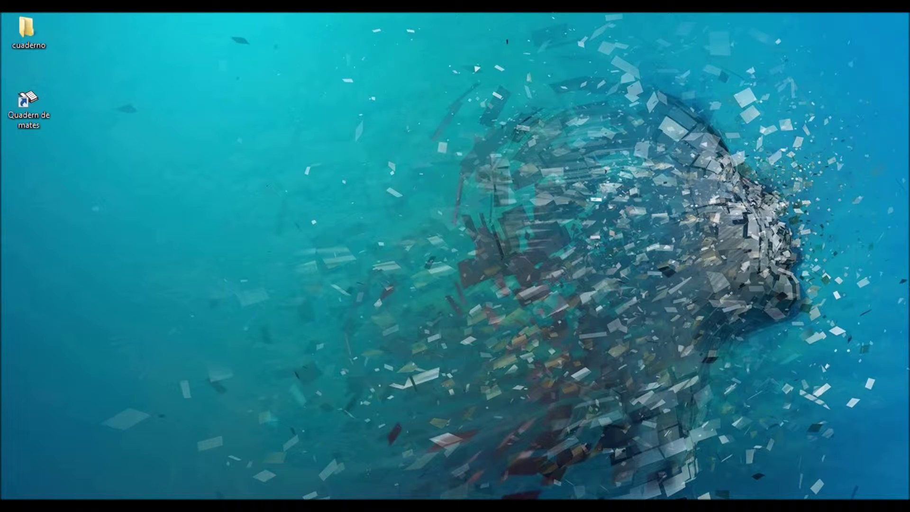
Launch Quadern de mates from the desktop and delete the cuaderno folder from the desktop.
click(29, 107)
double_click(29, 108)
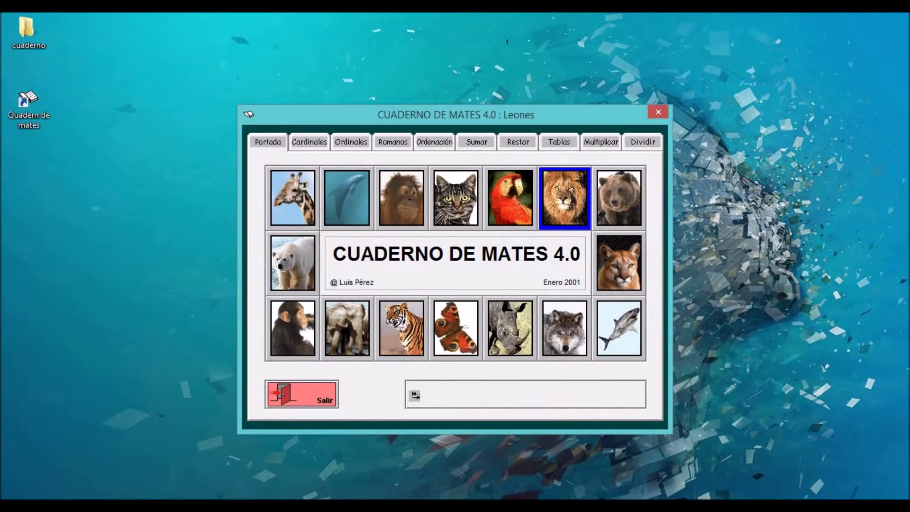
click(30, 33)
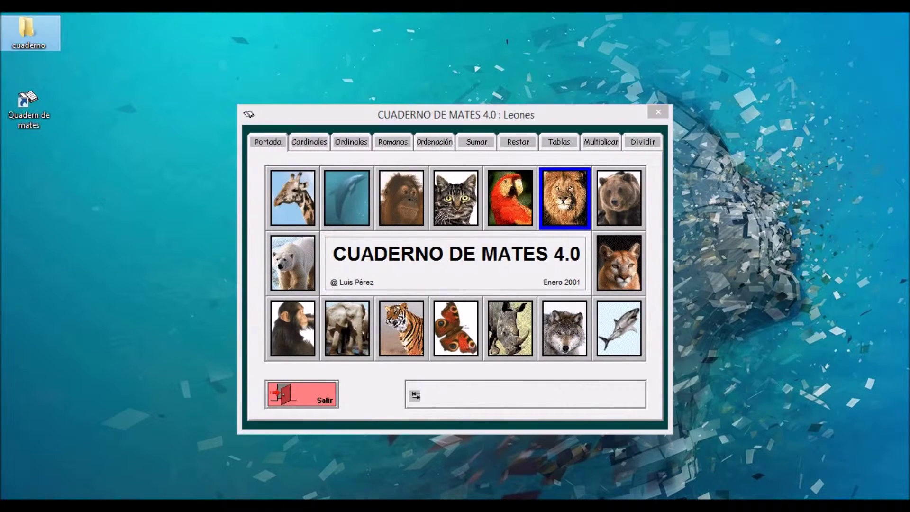
key(Delete)
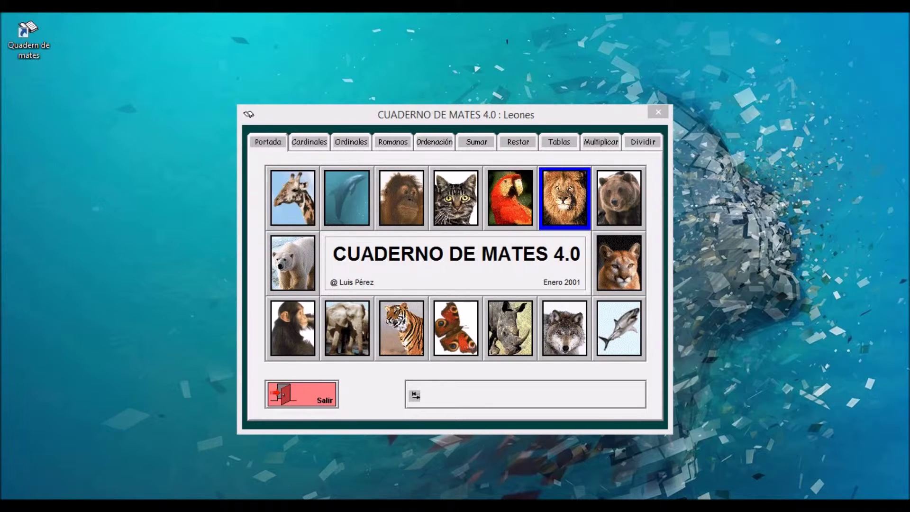
Try the Gatos and Leones groups on the cover, ending with the wolf group, Lobos, selected.
click(456, 198)
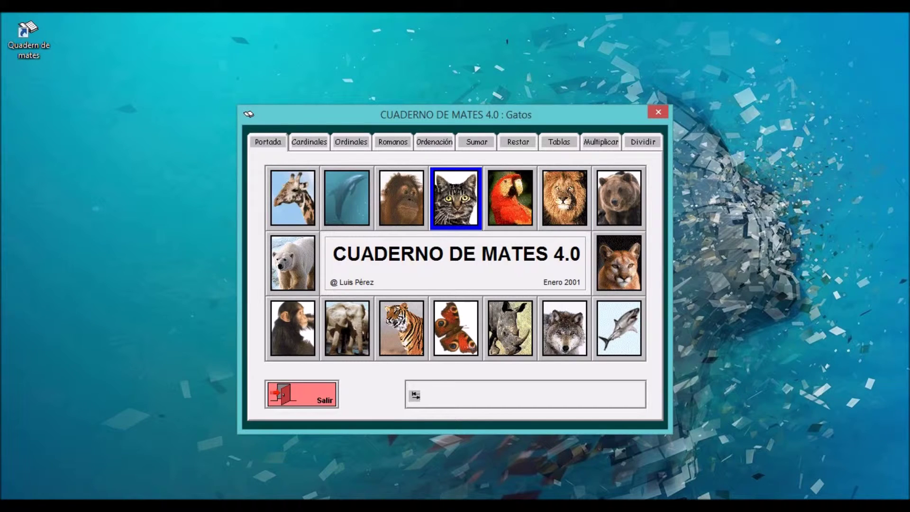
click(564, 197)
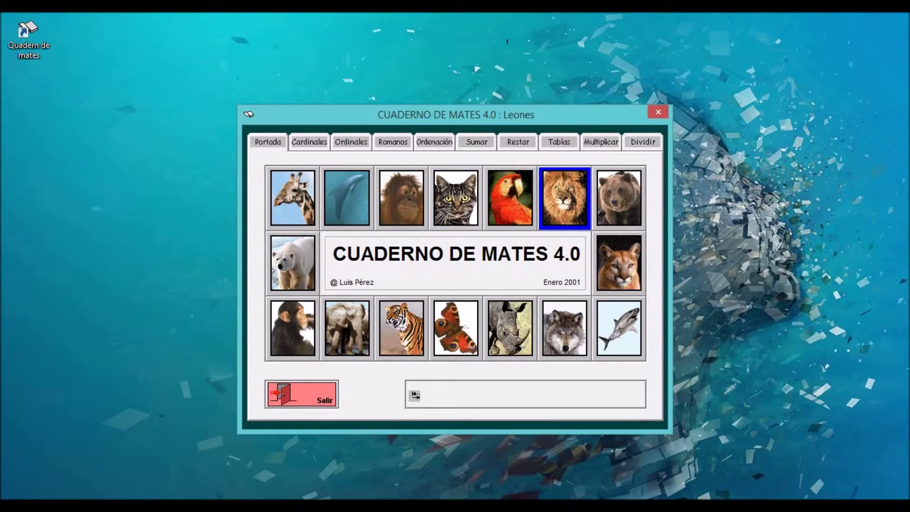
click(564, 328)
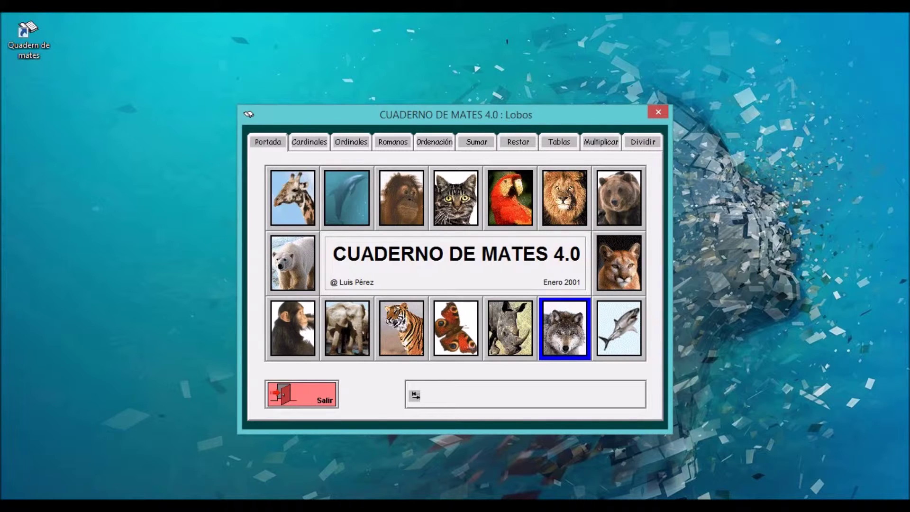
Look through the Lobos group's activity pages, including Cardinales, Ordinales, Romanos, Ordenación and Sumar.
click(309, 142)
click(350, 141)
click(393, 142)
click(435, 142)
click(309, 142)
key(ctrl+Tab)
key(ctrl+Tab)
key(ctrl+Tab)
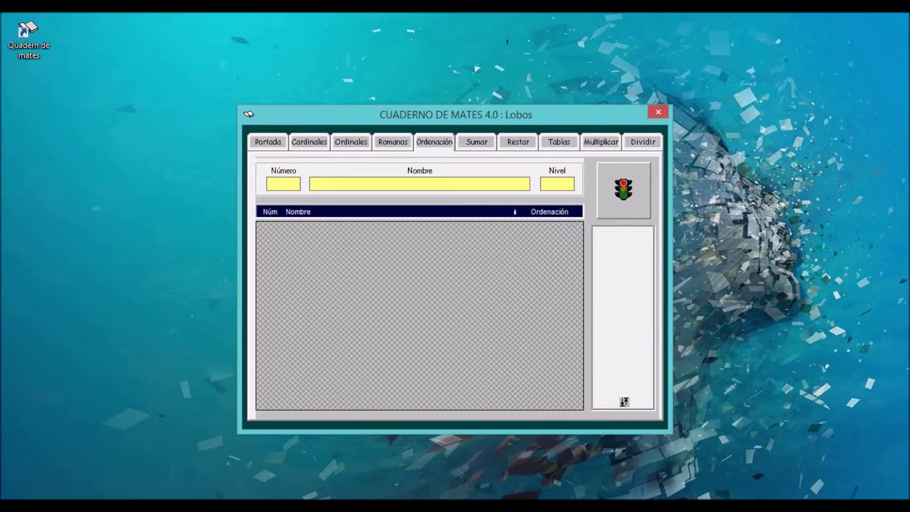
key(ctrl+Tab)
key(ctrl+Tab)
key(ctrl+Tab)
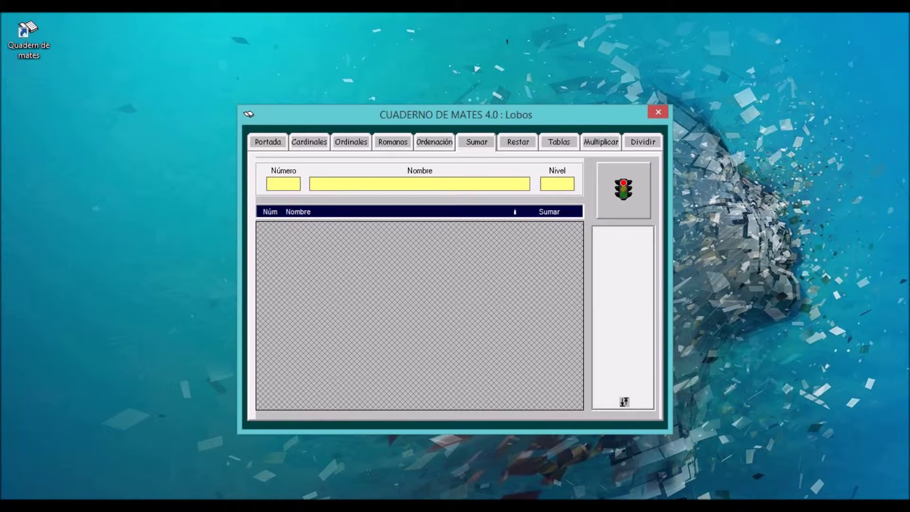
key(ctrl+Tab)
key(ctrl+Tab)
key(ctrl+Tab)
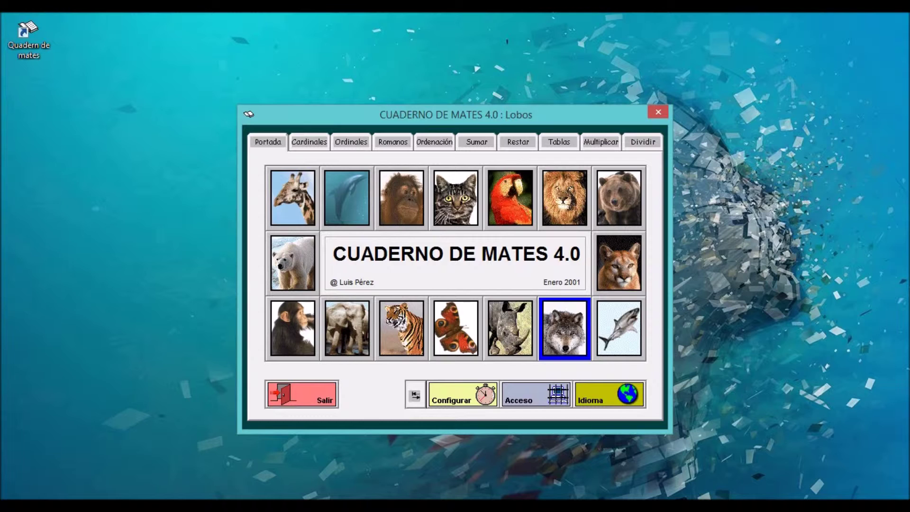
Confirm Español as the application language, with Punto as the thousands separator.
key(alt+i)
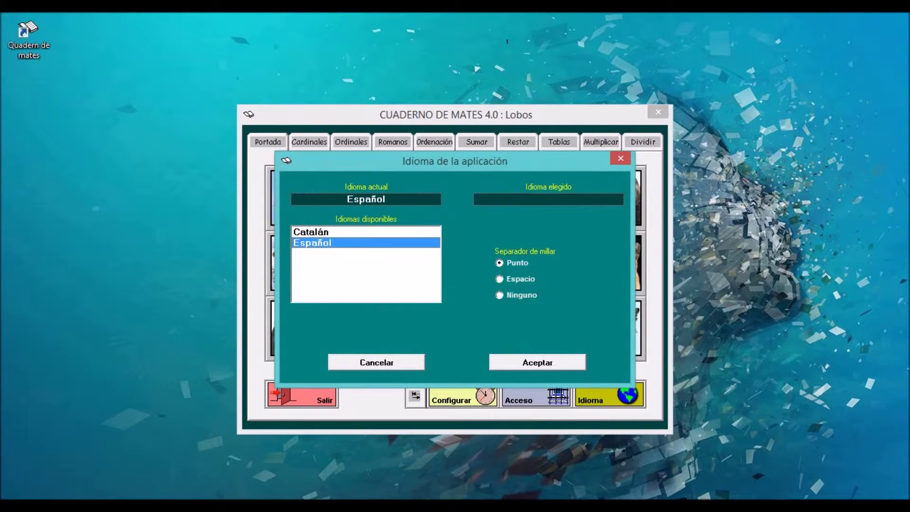
click(311, 242)
key(Return)
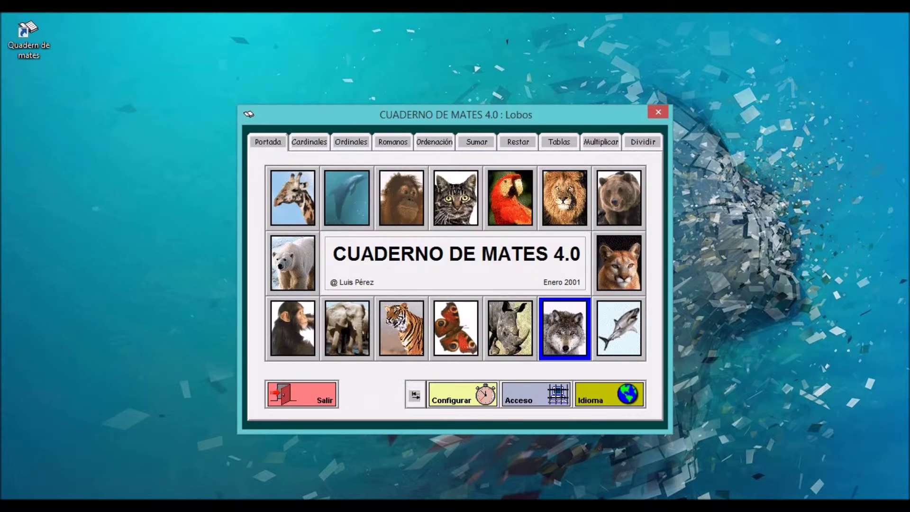
Open the level configuration and examine the Nivell genèric settings for time, errors, exercises and number ranges across the numbering activities.
key(alt+c)
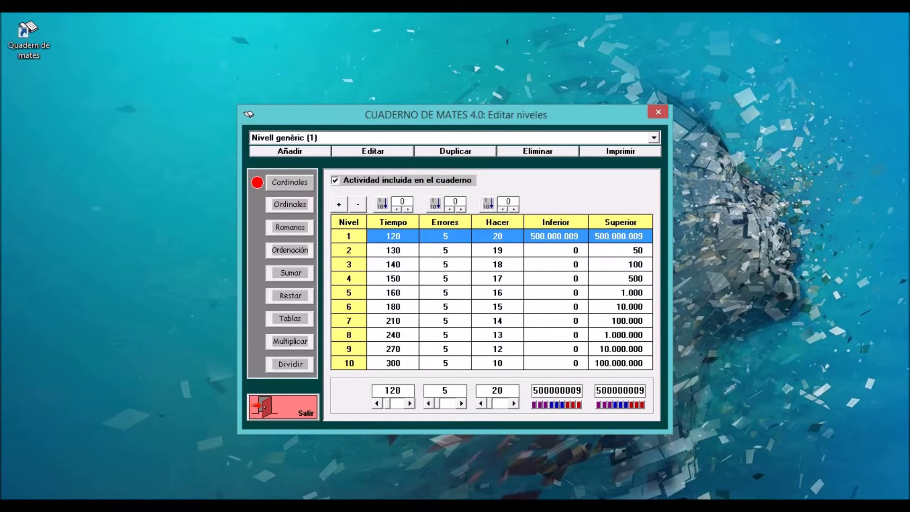
click(555, 250)
click(556, 264)
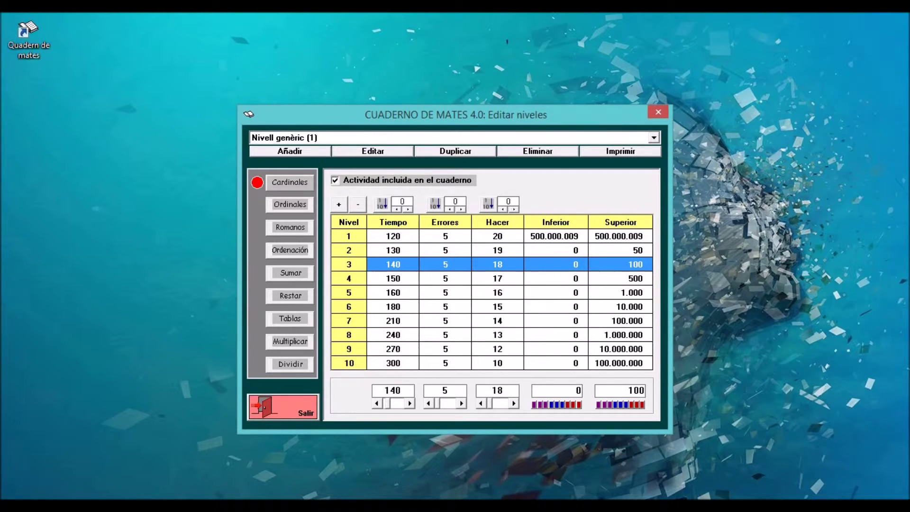
click(289, 204)
click(289, 227)
click(289, 250)
click(289, 272)
key(Down)
key(Down)
key(Down)
key(Down)
key(Up)
key(Up)
key(Up)
key(Up)
key(Up)
key(Up)
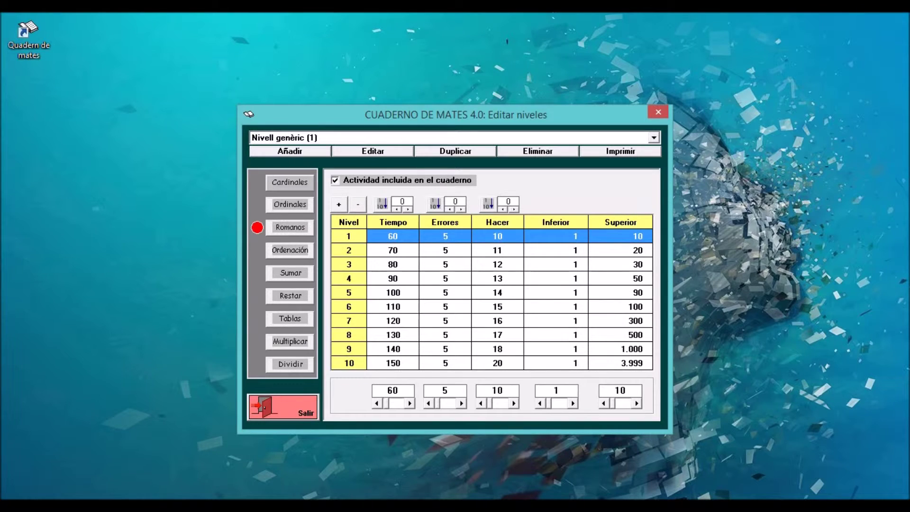
key(Up)
key(Up)
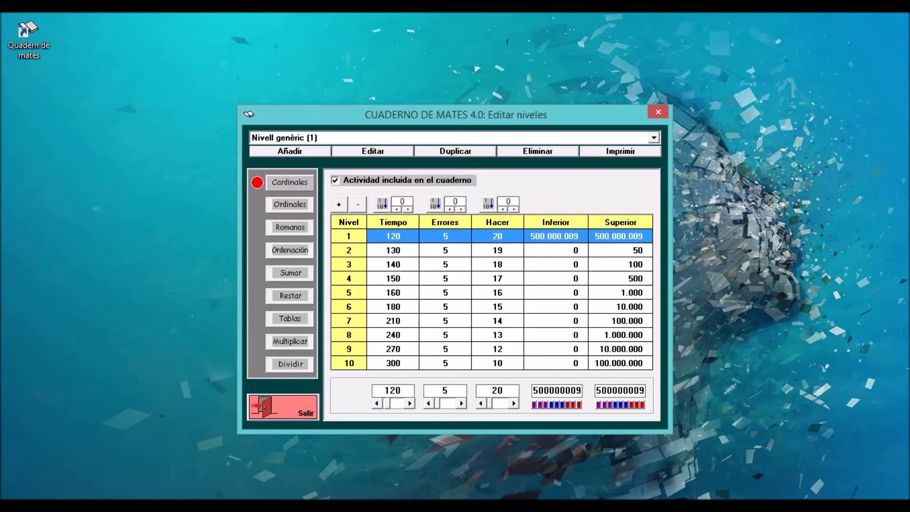
Review level 10 of Cardinales and the level tables of Romanos, Sumar, Restar and Tablas, closing the level editor when done.
click(497, 251)
click(497, 363)
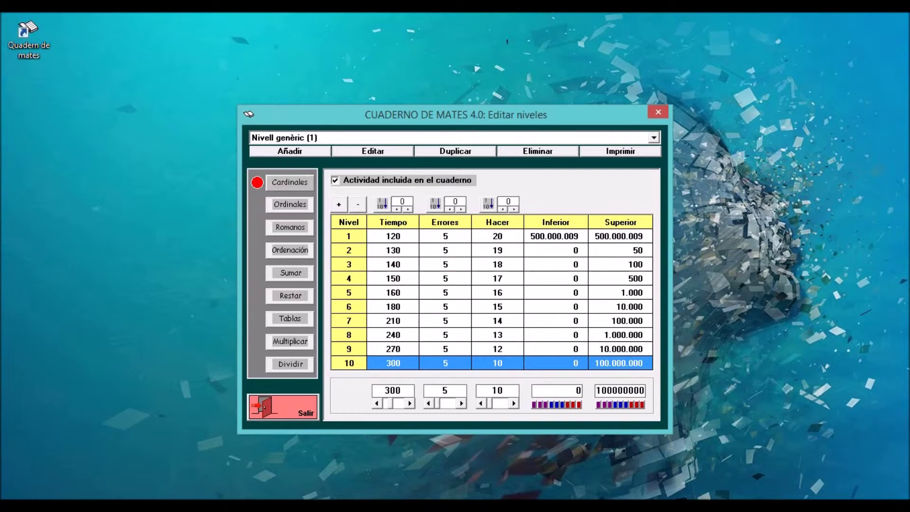
click(289, 227)
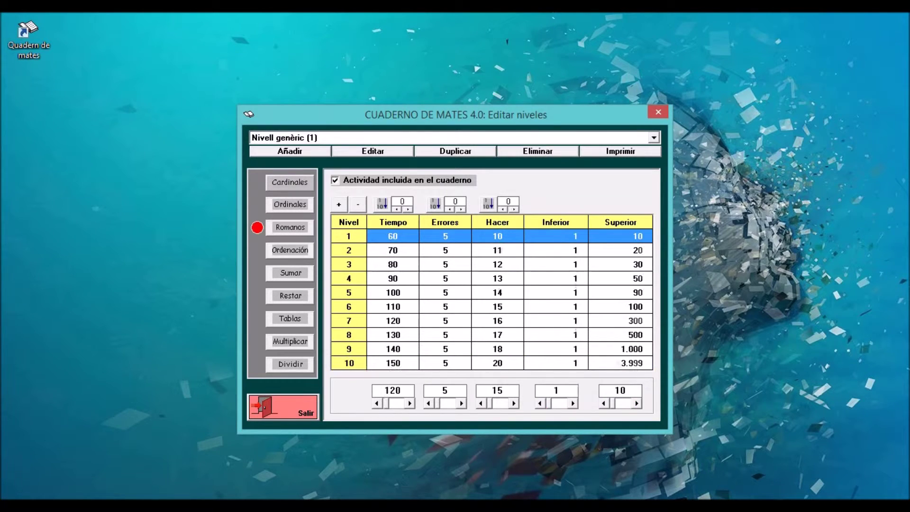
click(289, 272)
click(289, 295)
click(290, 318)
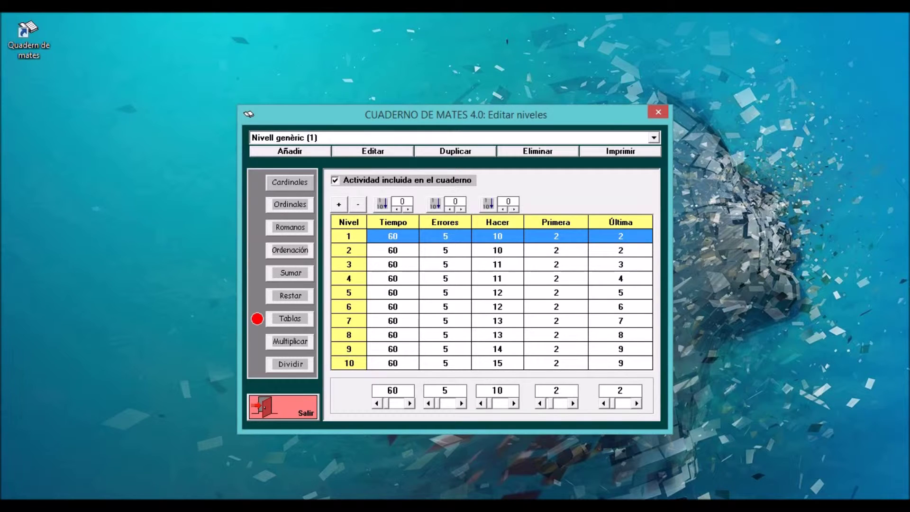
click(282, 406)
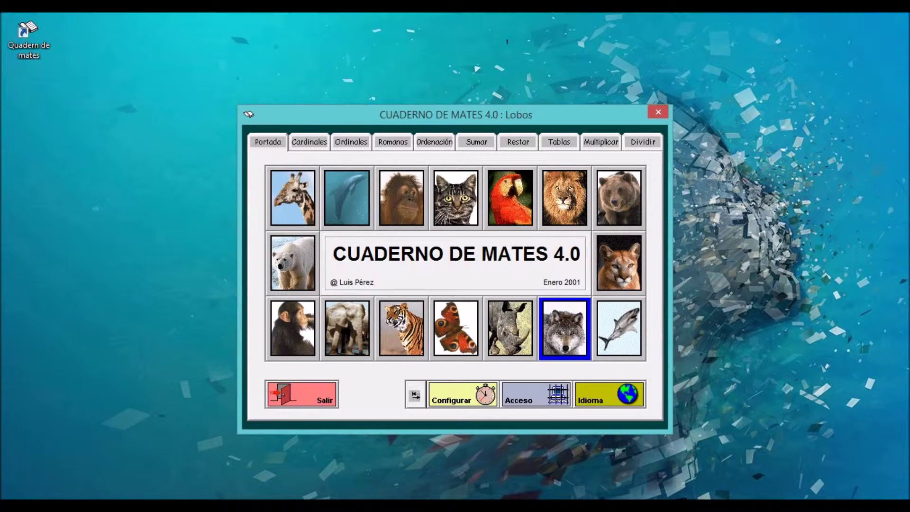
Add a first student record from the Cardinales page with number 1 and the student's name, keeping every activity at level 1.
click(309, 142)
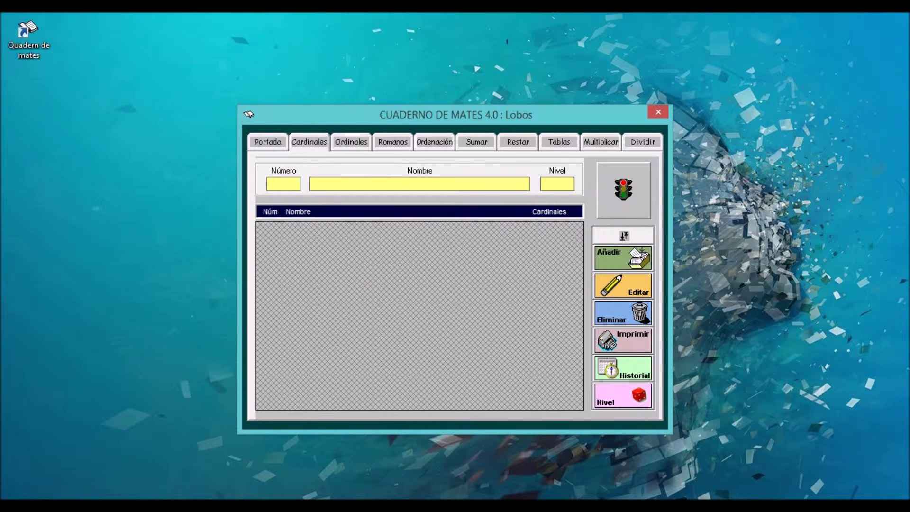
key(alt+a)
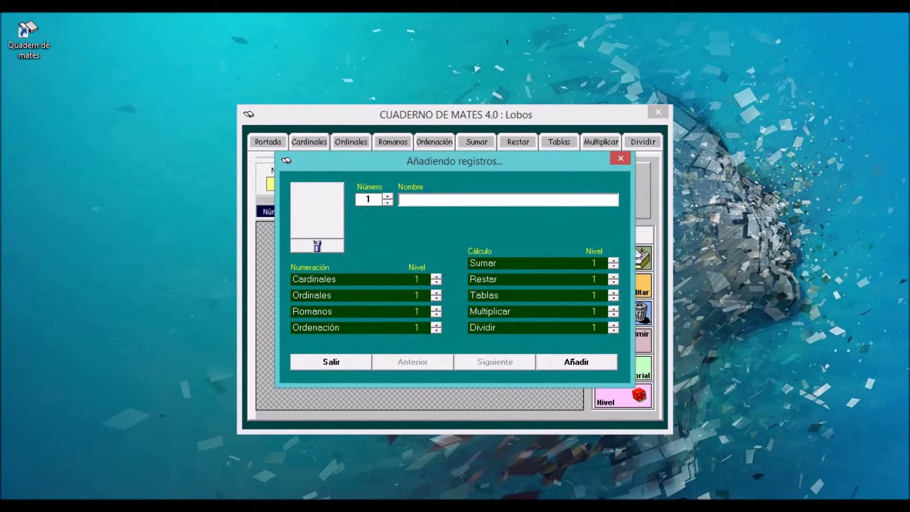
text(BYRON)
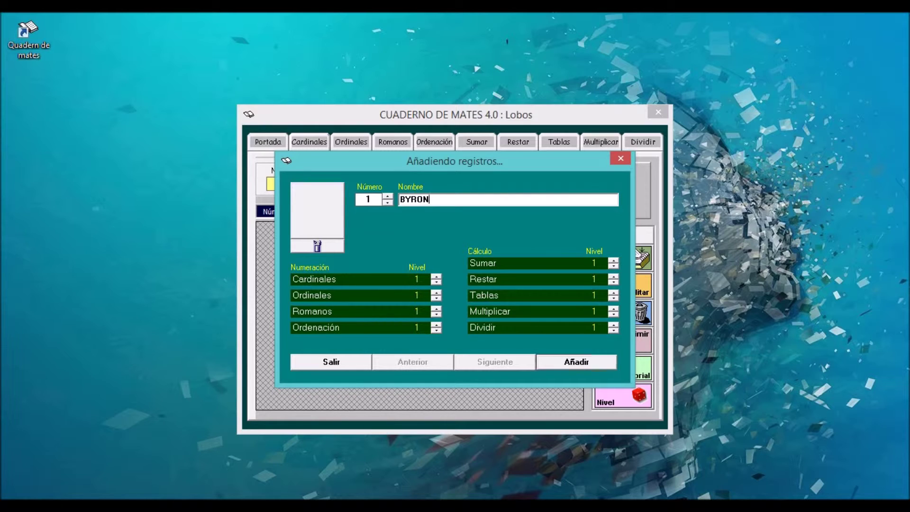
key(Return)
key(Escape)
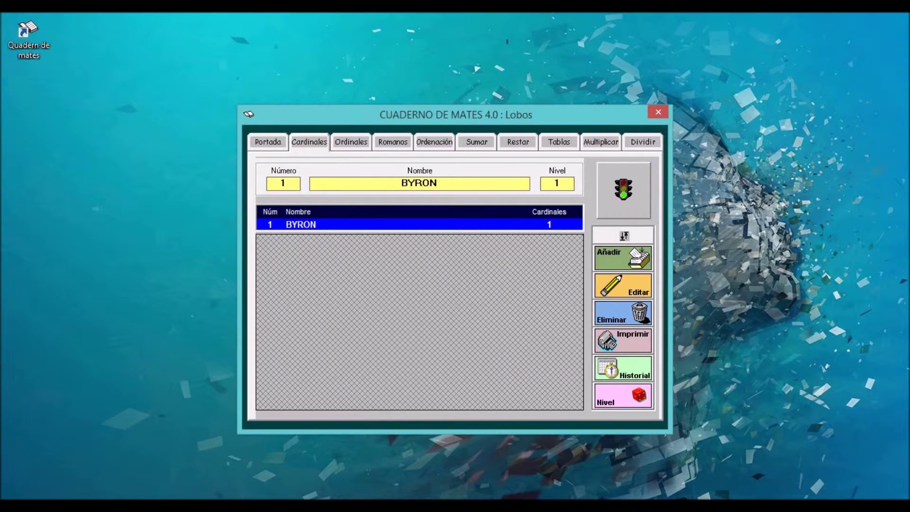
Add a second student record with number 1 and the other student's name, keeping every activity at level 1.
key(Insert)
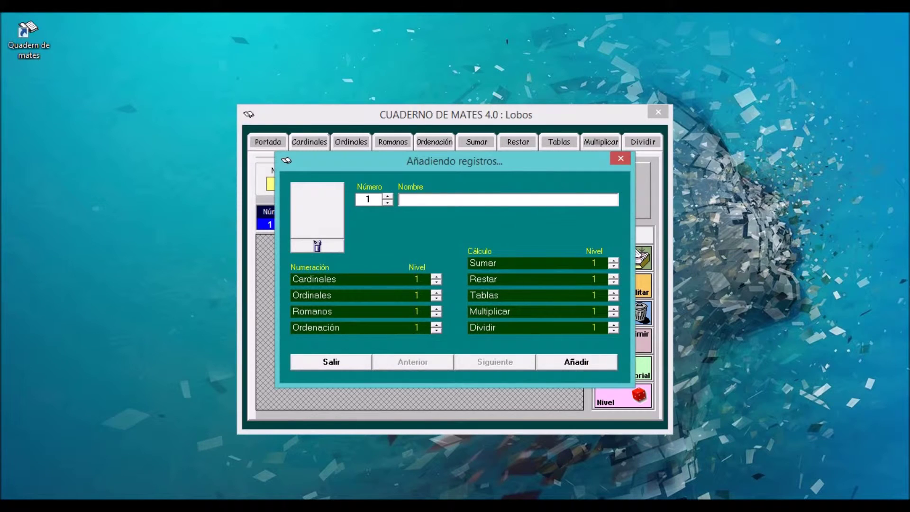
text(FABRICIO)
key(Return)
key(Escape)
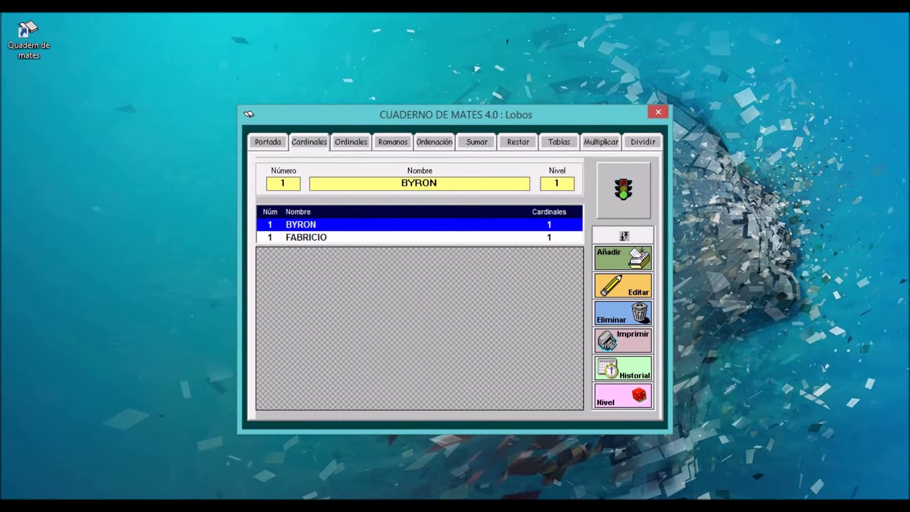
Assign PRIMER NIVEL as the level set for the Lobos group.
click(623, 396)
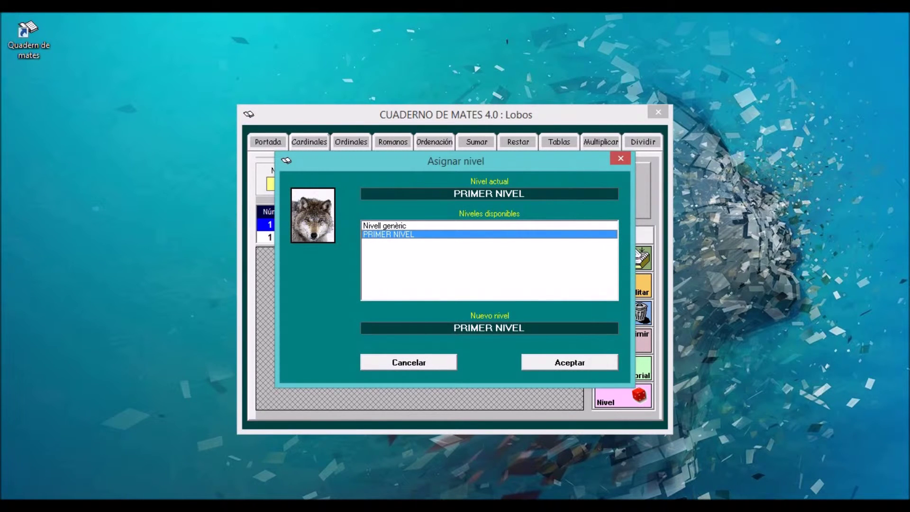
key(Return)
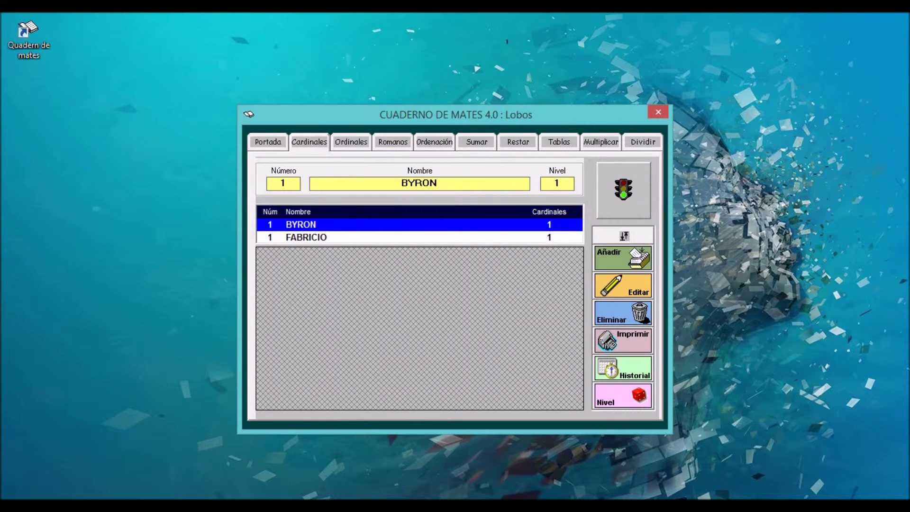
Start the Cardinales exercise for the first student and answer QUINIENTOS MILLONES NUEVE with 500.000.009.
click(623, 190)
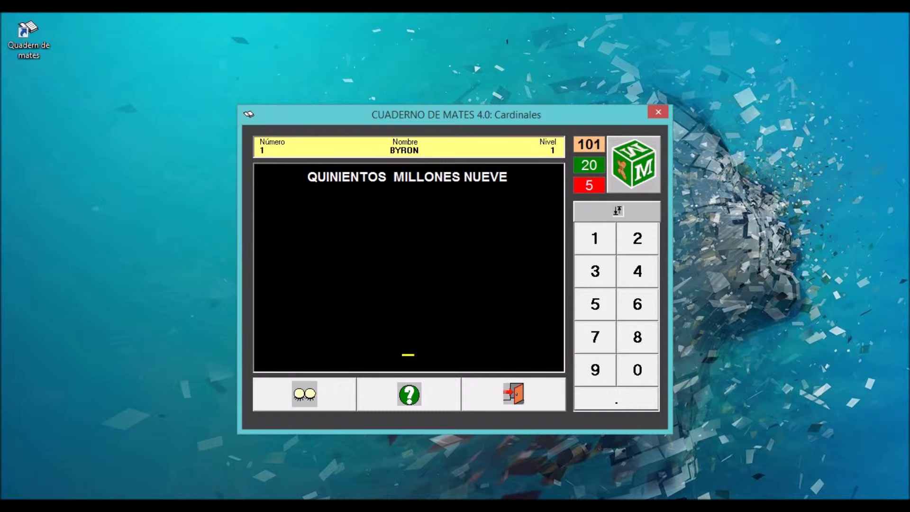
text(5)
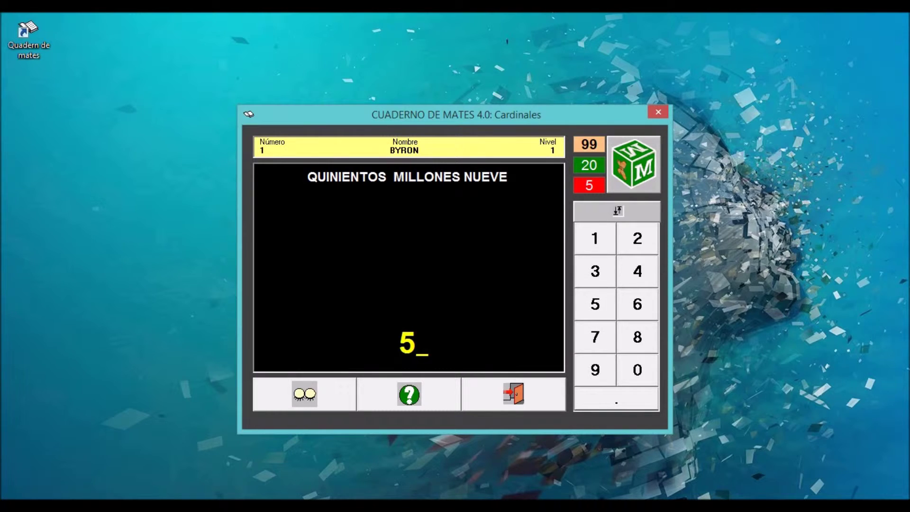
text(00)
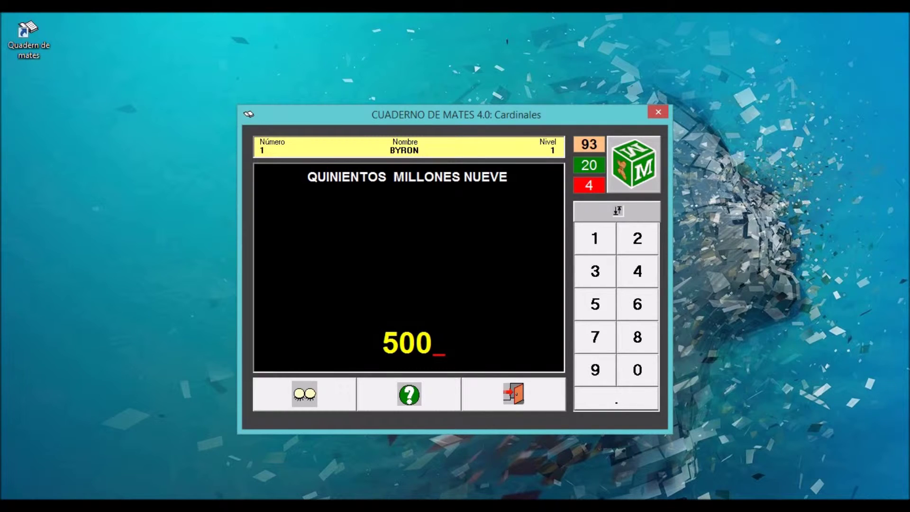
text(.)
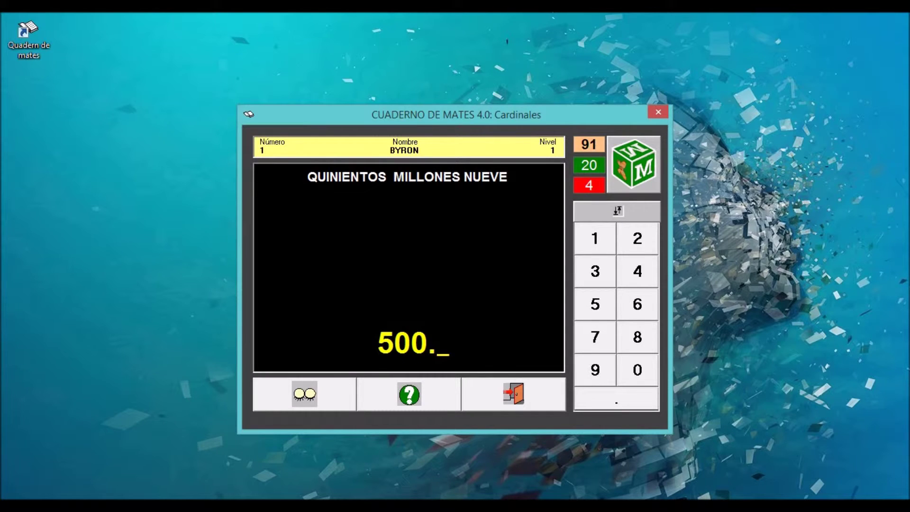
text(00)
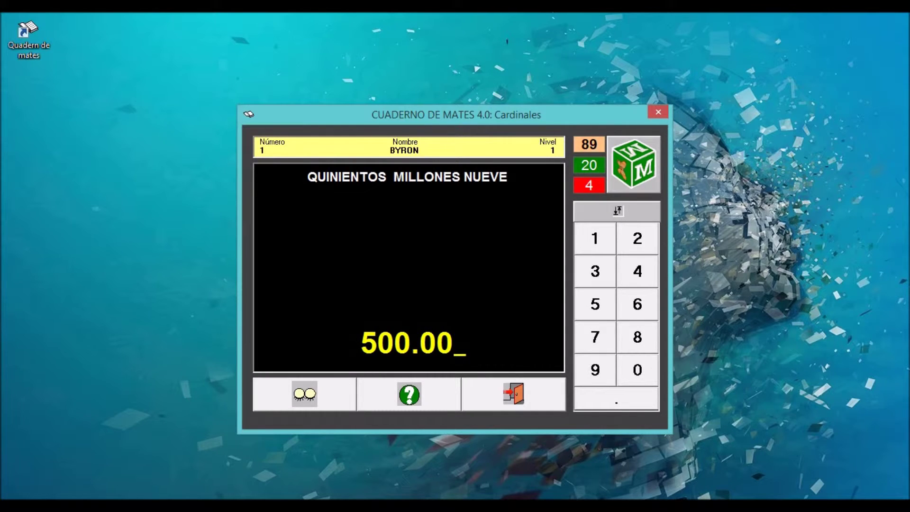
text(0.)
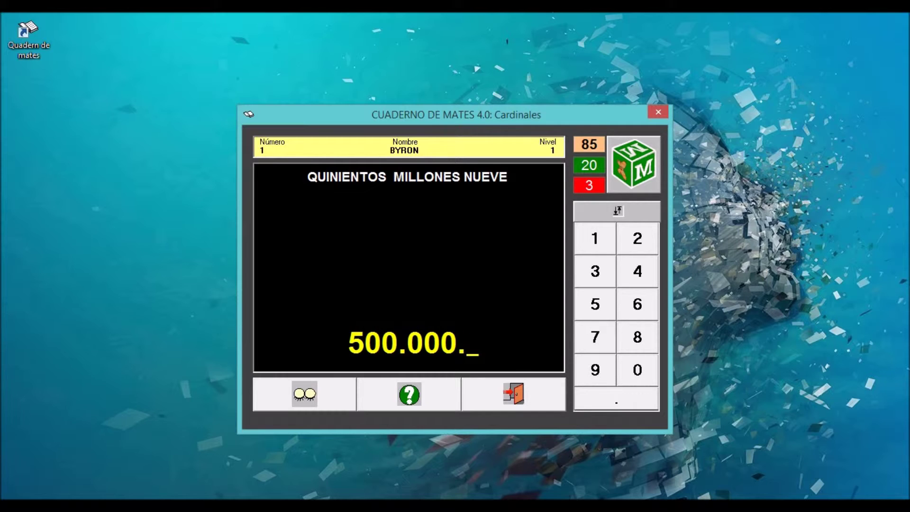
text(009)
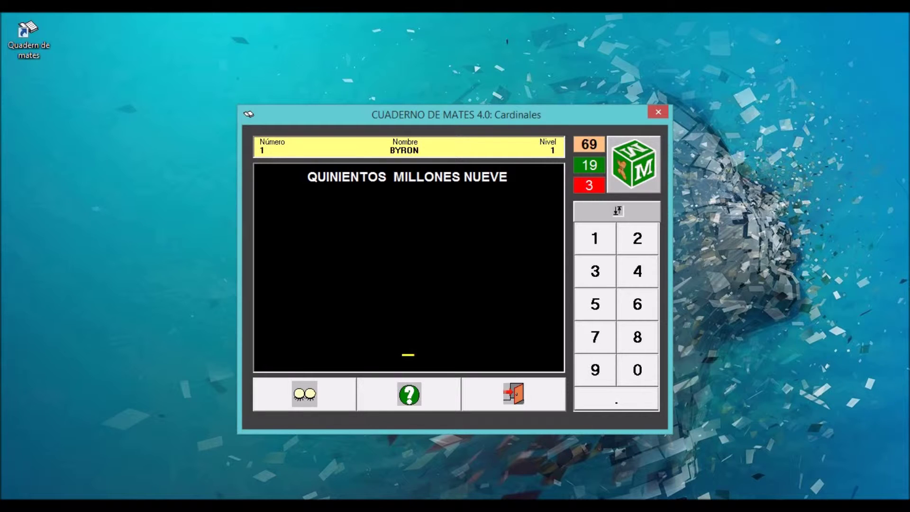
Answer the repeated QUINIENTOS MILLONES NUEVE exercise with 500.000.009 and leave the Cardinales activity.
text(50)
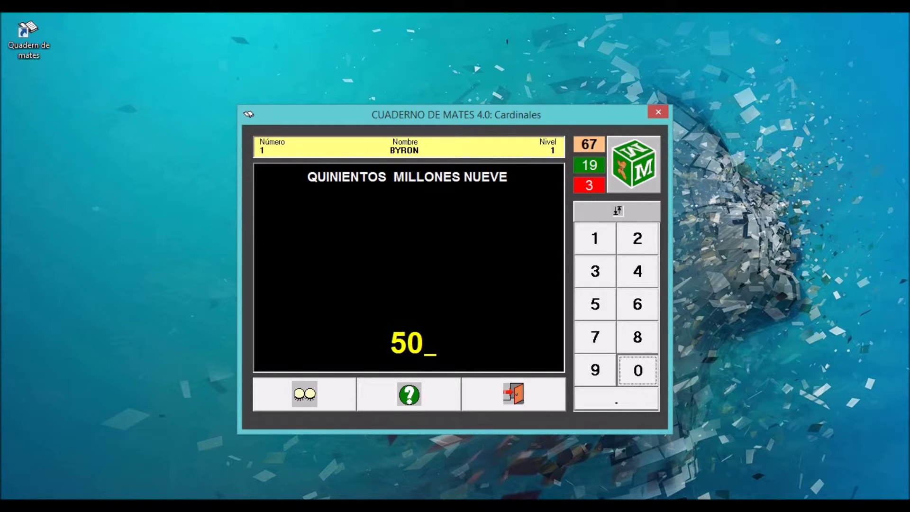
text(0.000.00)
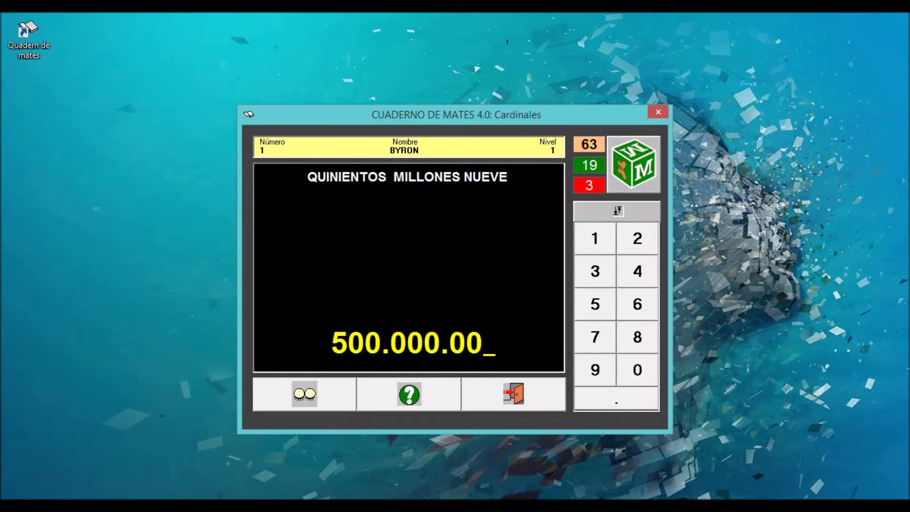
text(9)
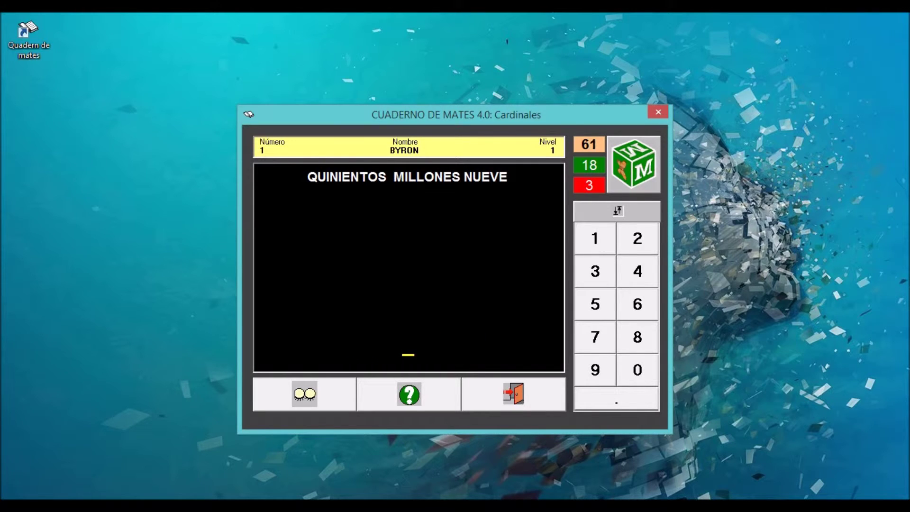
click(513, 393)
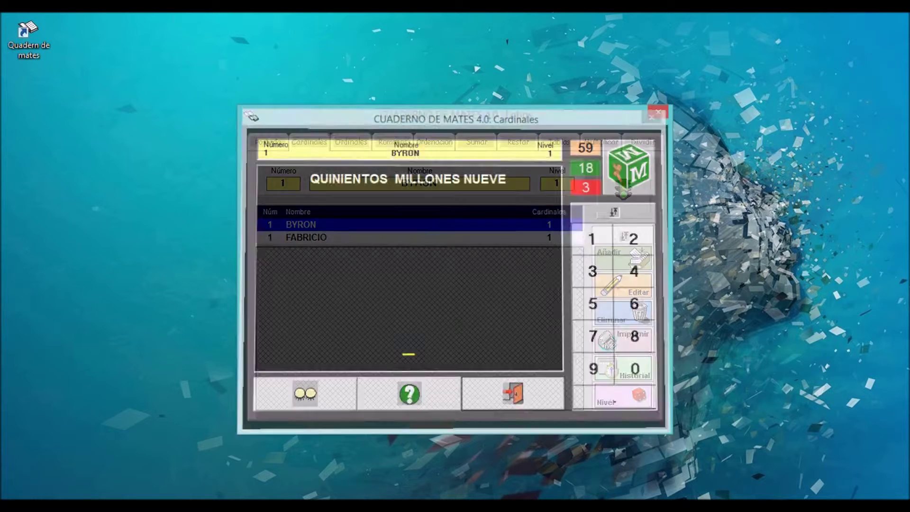
Start the Ordinales exercise for the first student and answer its opening ordinals, giving 5 for QUINTO and 4 for CUARTO.
click(350, 142)
click(623, 190)
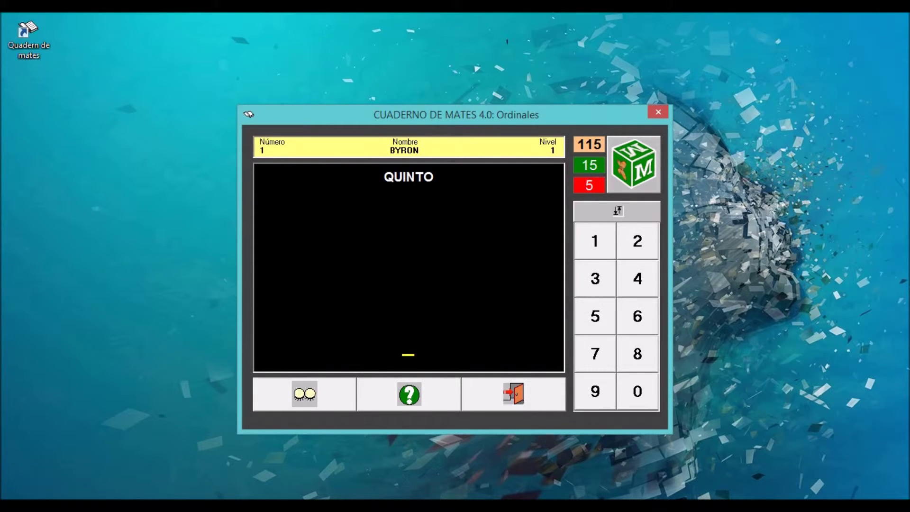
key(5)
key(4)
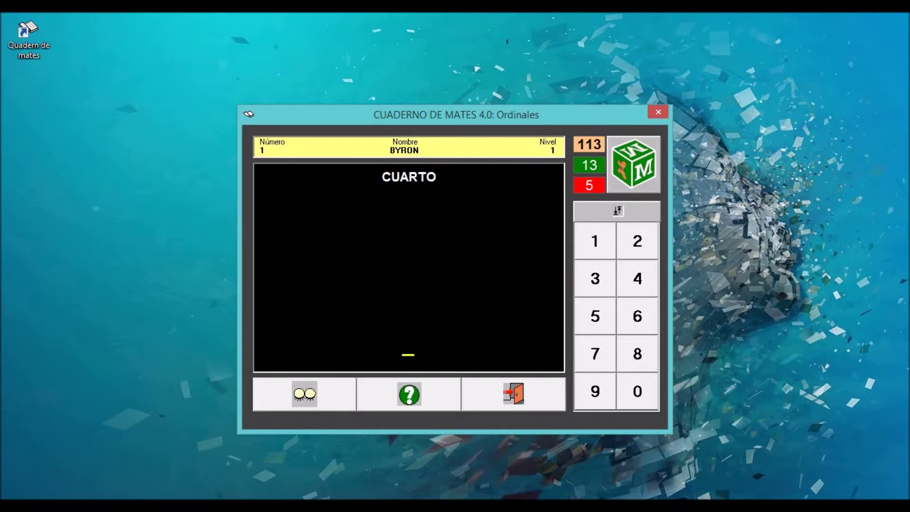
key(4)
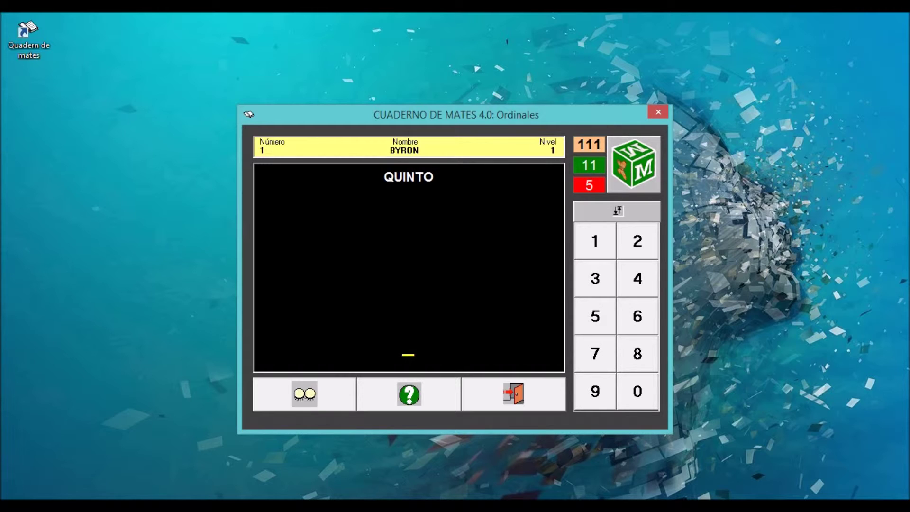
key(5)
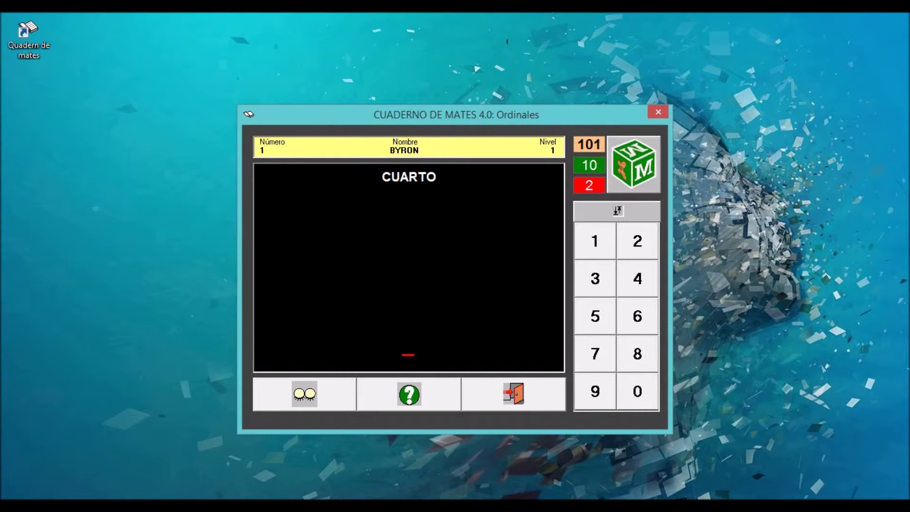
key(4)
key(9)
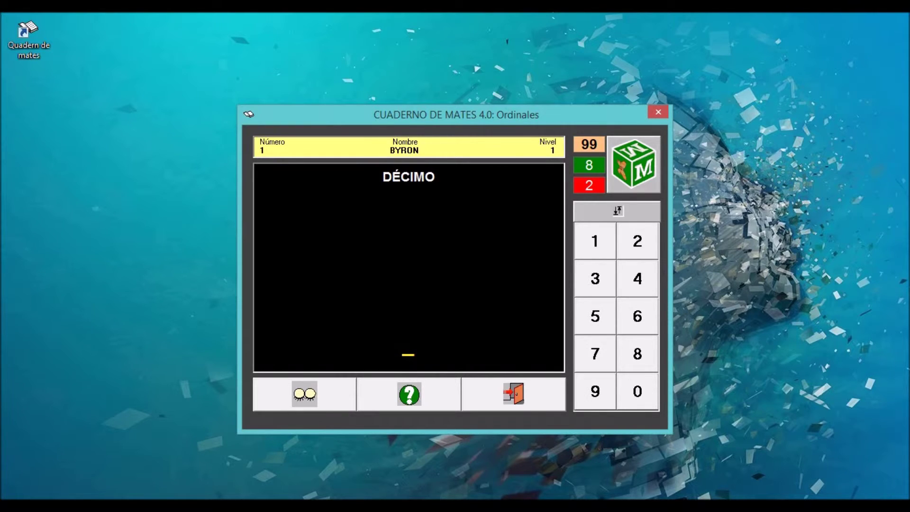
Continue the Ordinales exercise, answering DÉCIMO with 10, OCTAVO with 8 and the second DÉCIMO with 10.
key(1)
key(0)
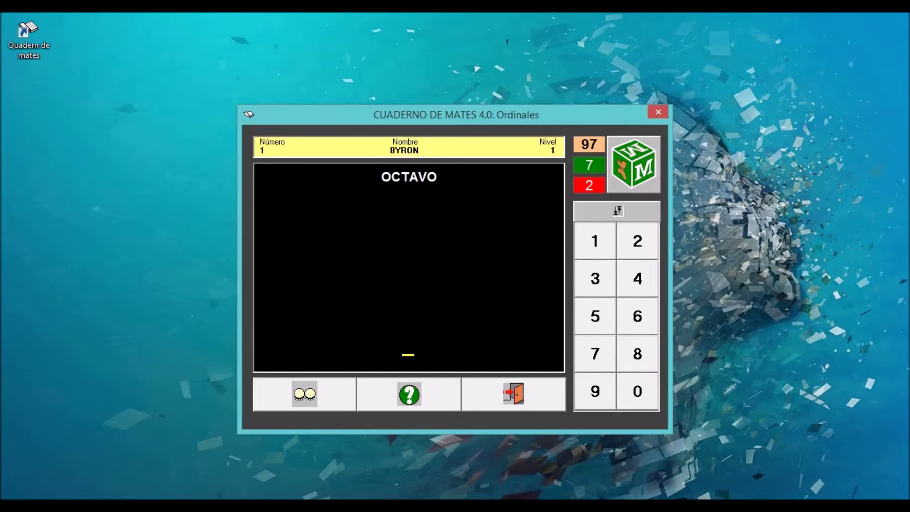
key(8)
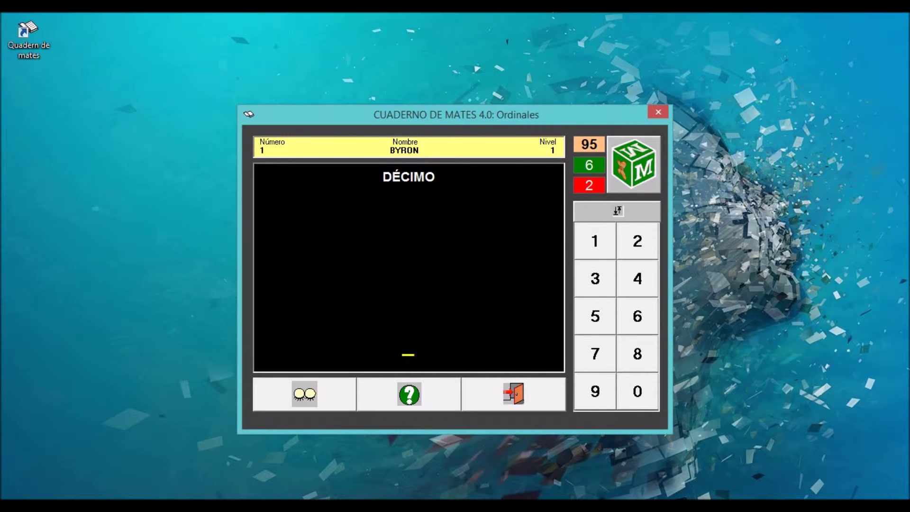
key(1)
key(0)
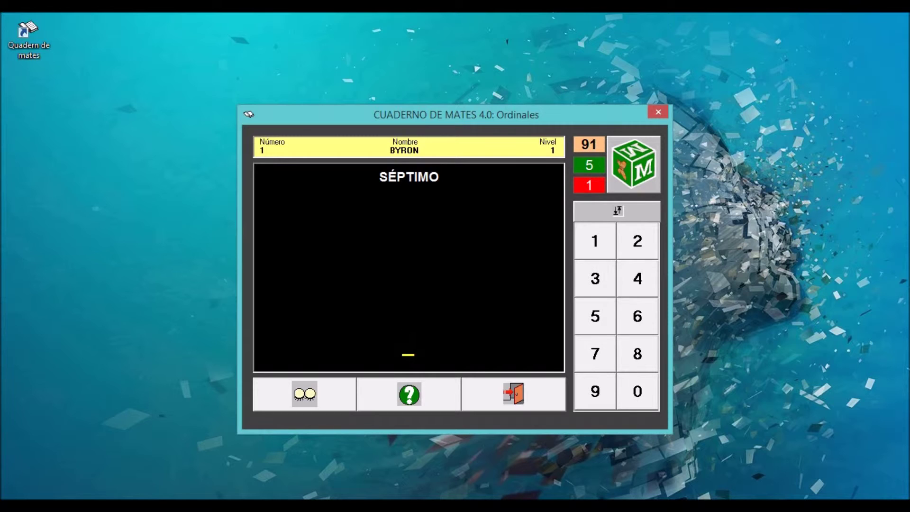
Complete the remaining Ordinales answers, including 7 for SÉPTIMO, 5 for QUINTO, 8 for OCTAVO and 10 for DÉCIMO.
key(7)
key(4)
key(3)
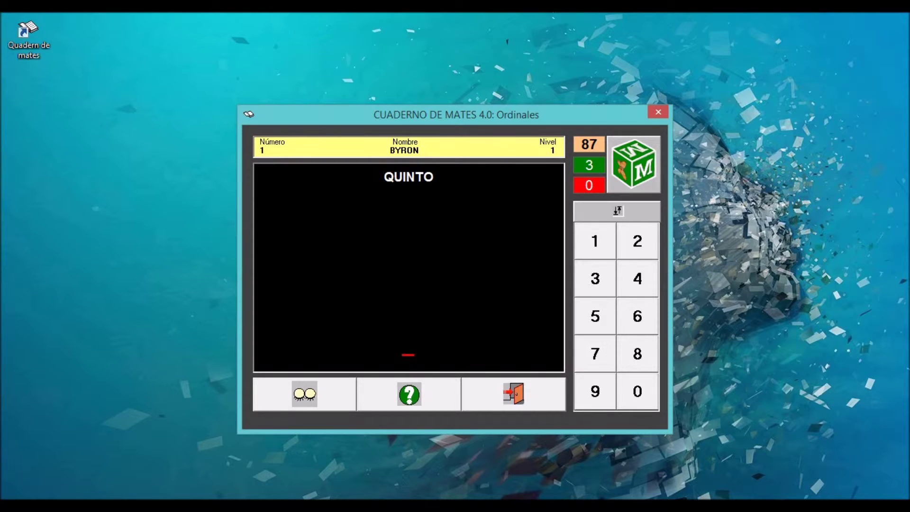
key(5)
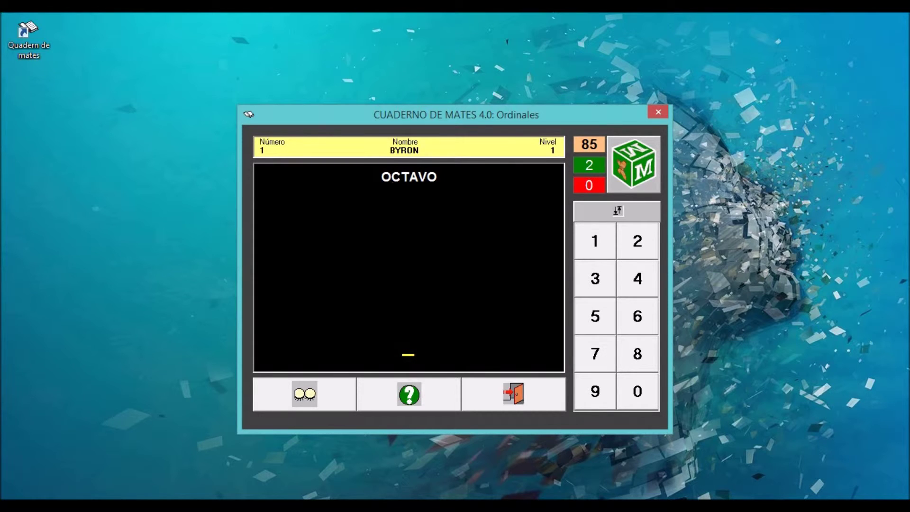
key(8)
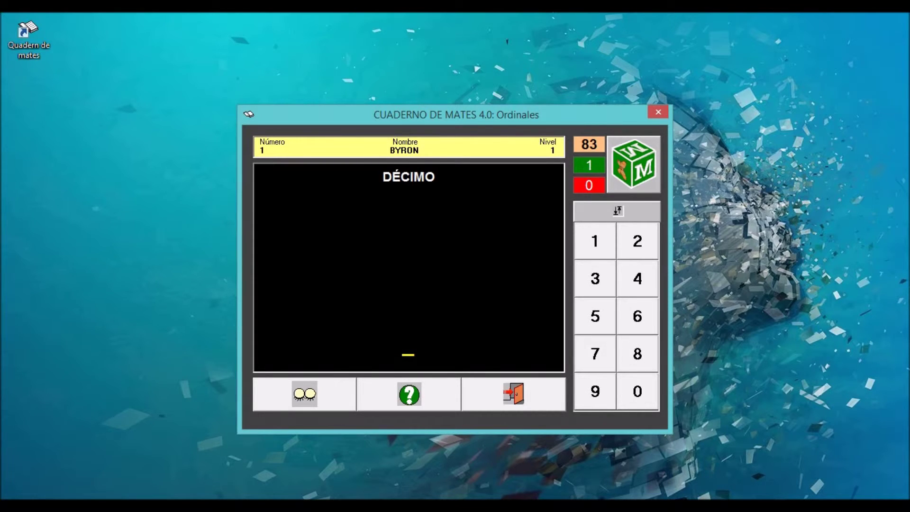
key(1)
key(0)
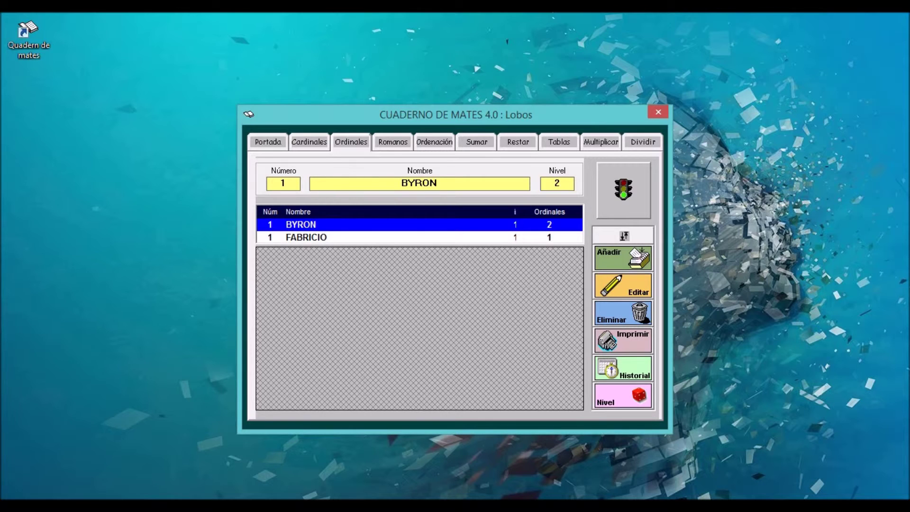
Start the Romanos exercise for the first student, answering I with 1 and writing 8 in Roman numerals.
click(306, 237)
click(301, 224)
click(393, 142)
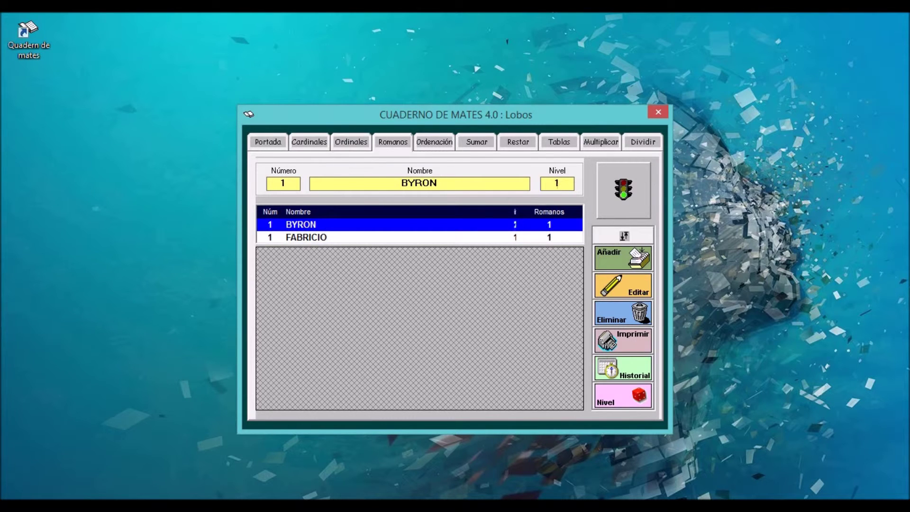
click(623, 190)
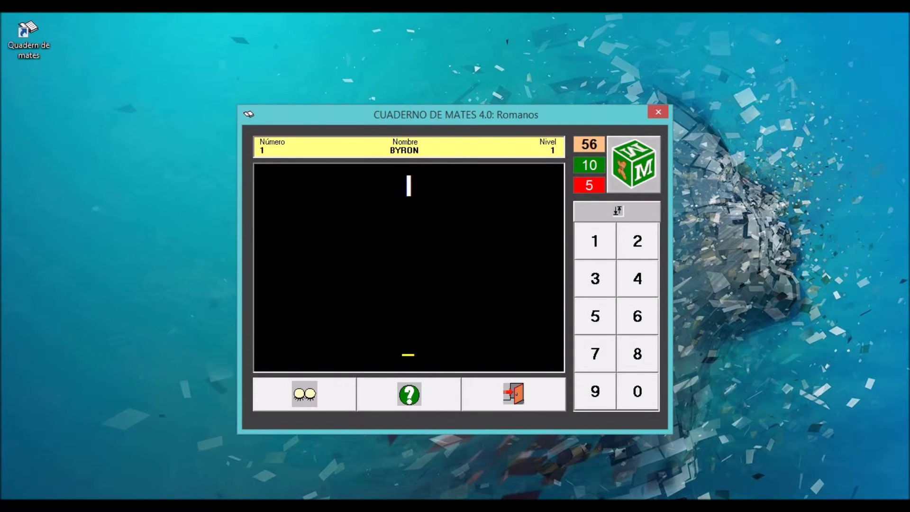
key(1)
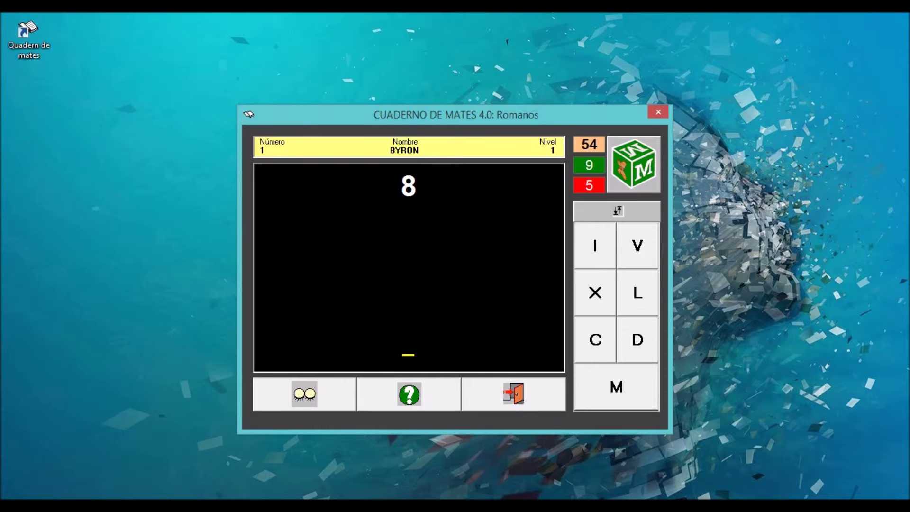
text(VII)
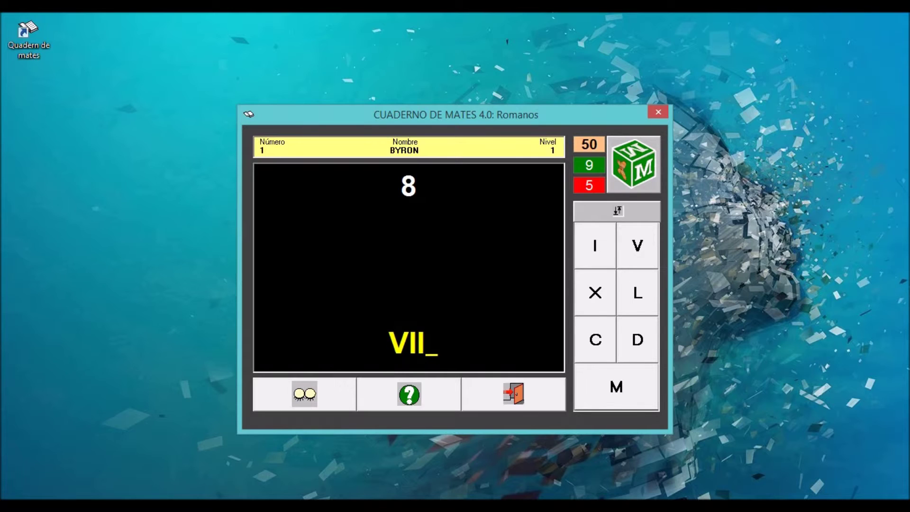
key(Return)
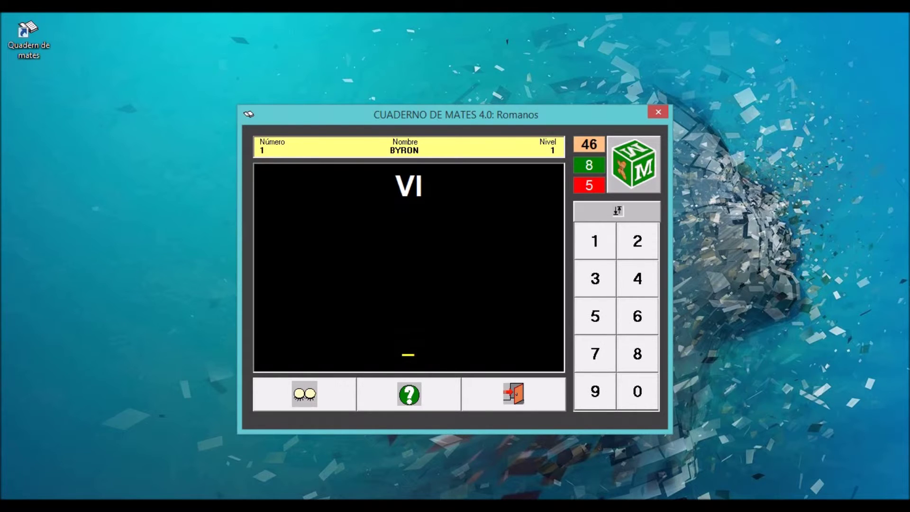
Continue the Romanos exercise, answering VI with 6, IV with 4, V with 5, 9 with IX, I with 1 and 2 with II.
key(6)
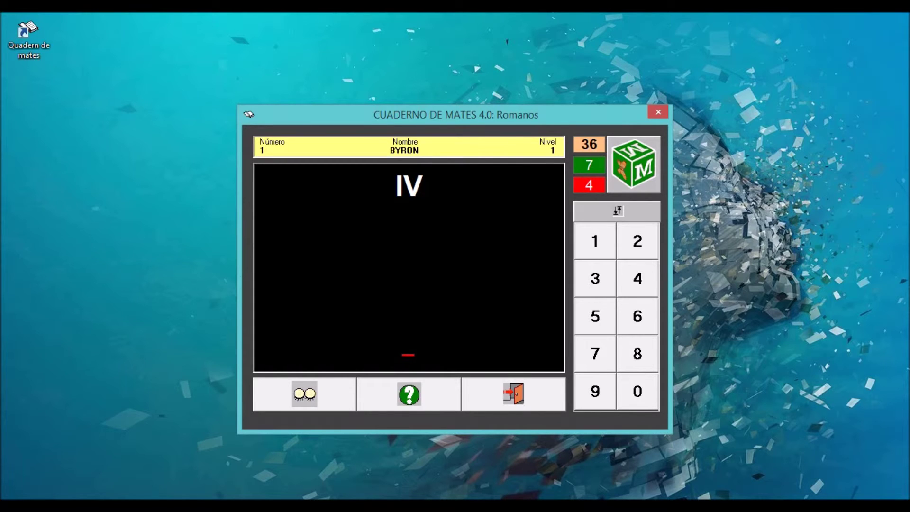
key(4)
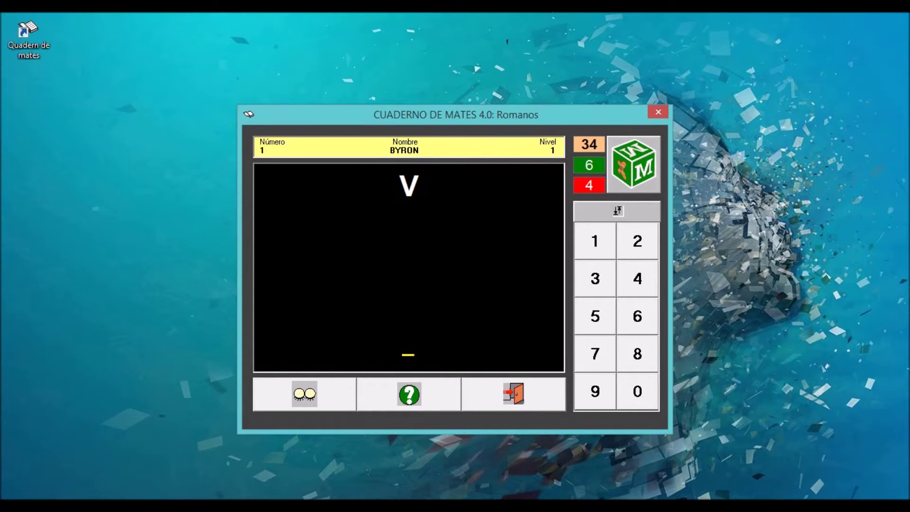
key(5)
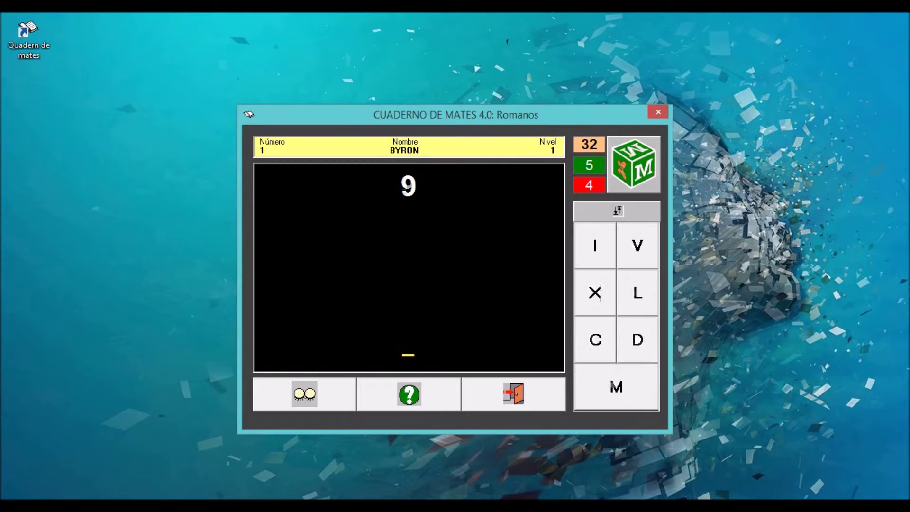
key(i)
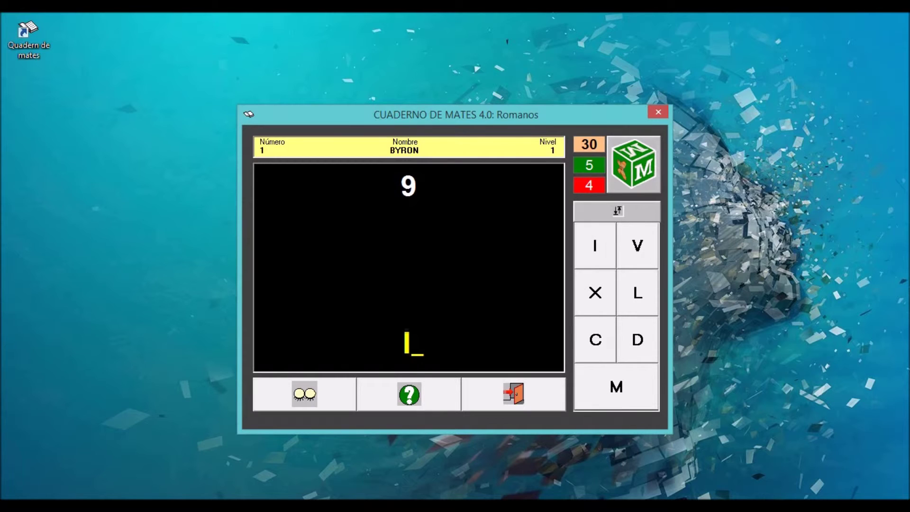
key(x)
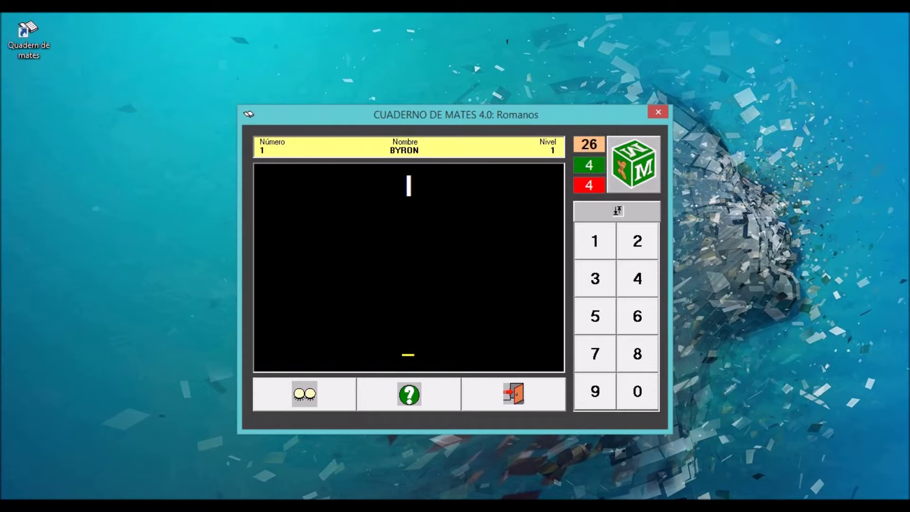
key(1)
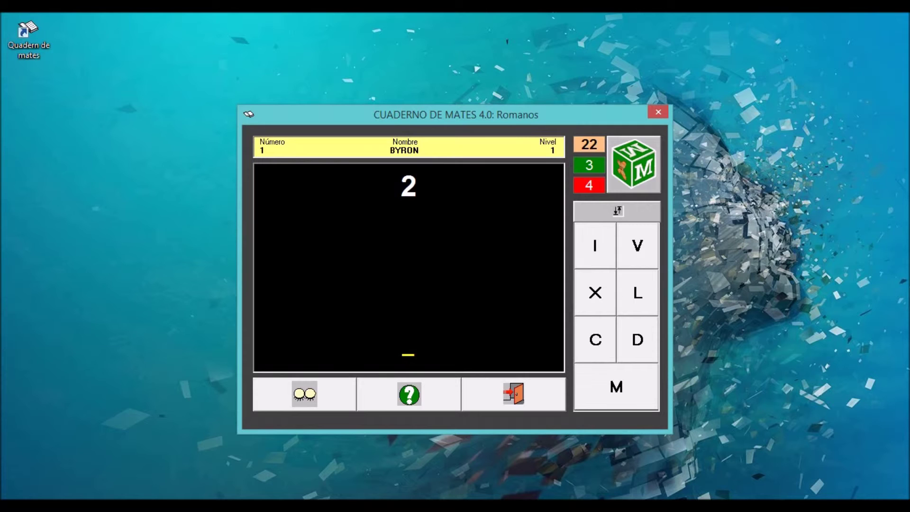
key(i)
key(i)
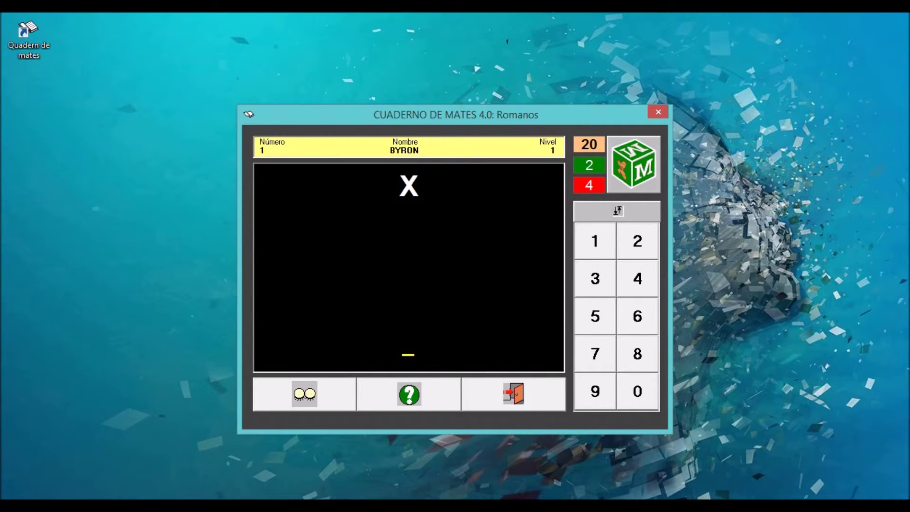
Finish the Romanos exercise by answering X with 10 and VIII with 8, and return to the student list.
text(10)
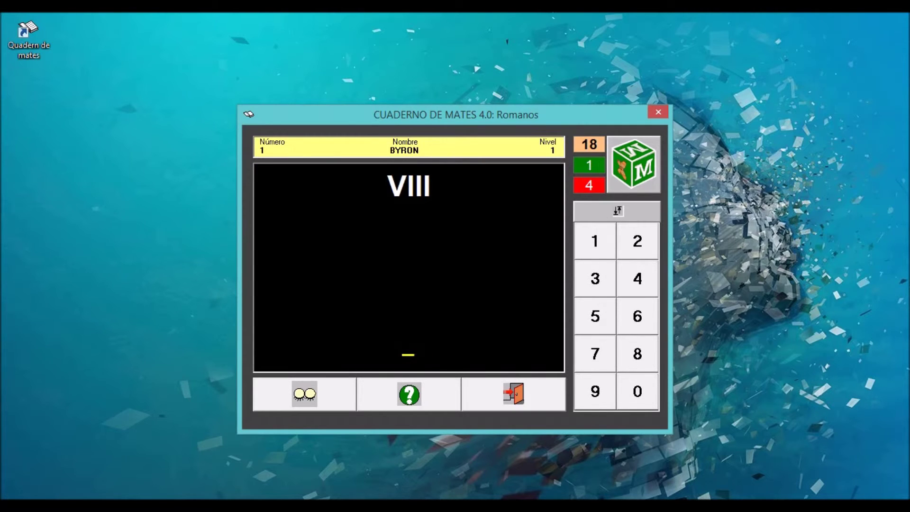
text(8)
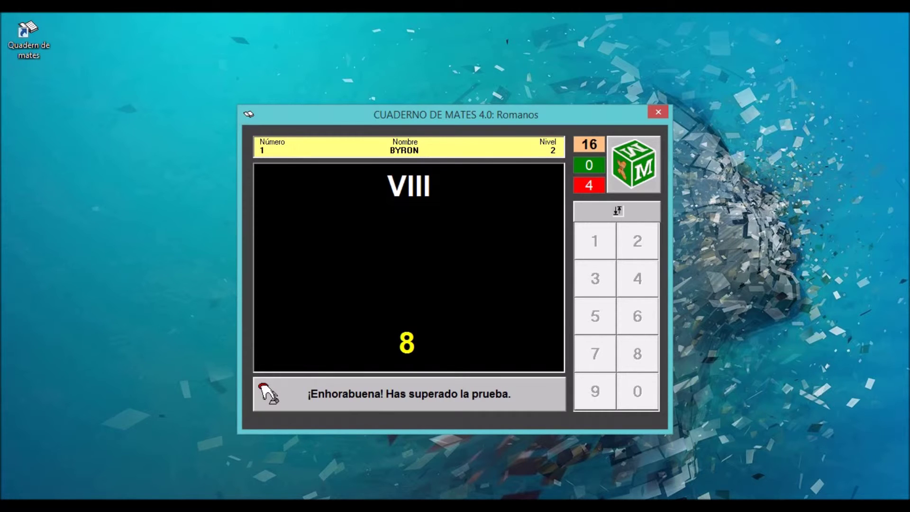
key(Return)
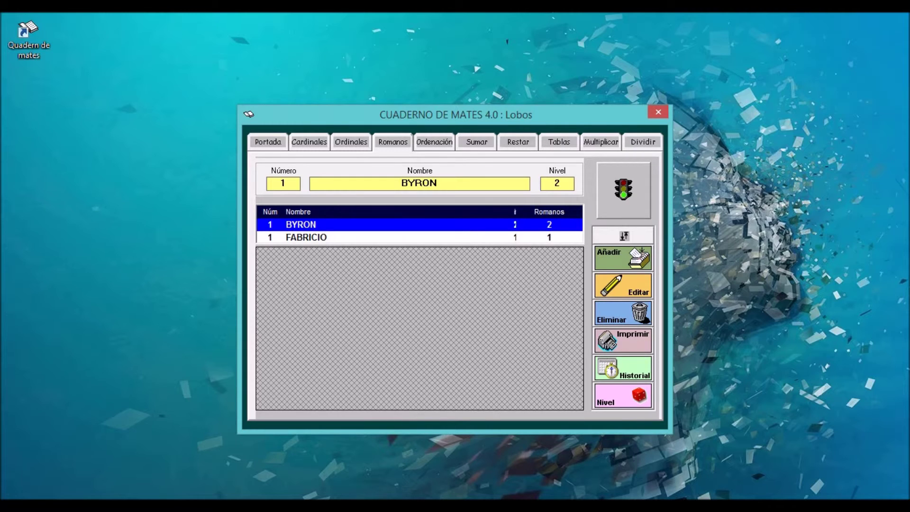
Start the Tablas exercise for the first student, answer 3 x 2 with 6 and 6 x 2 with 12, and leave it.
click(559, 142)
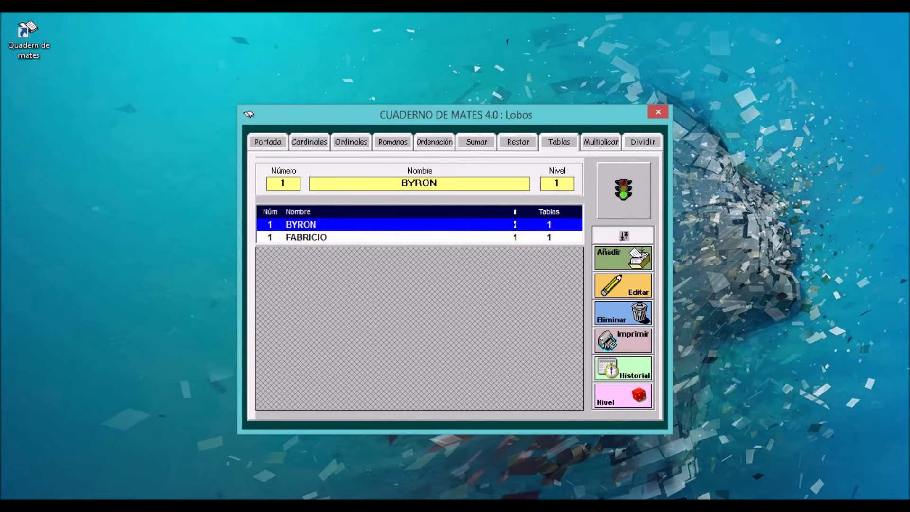
key(Left)
key(Left)
key(Right)
key(Right)
key(Left)
key(Left)
click(559, 142)
click(624, 190)
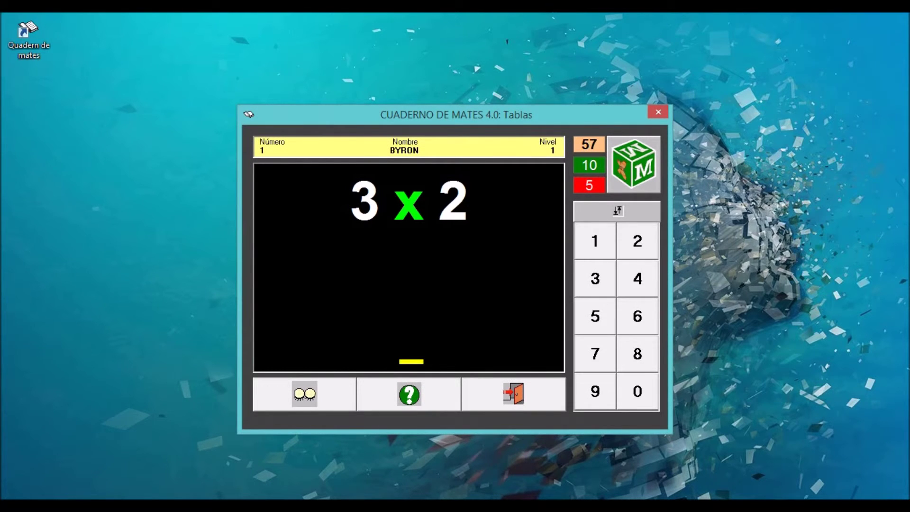
key(6)
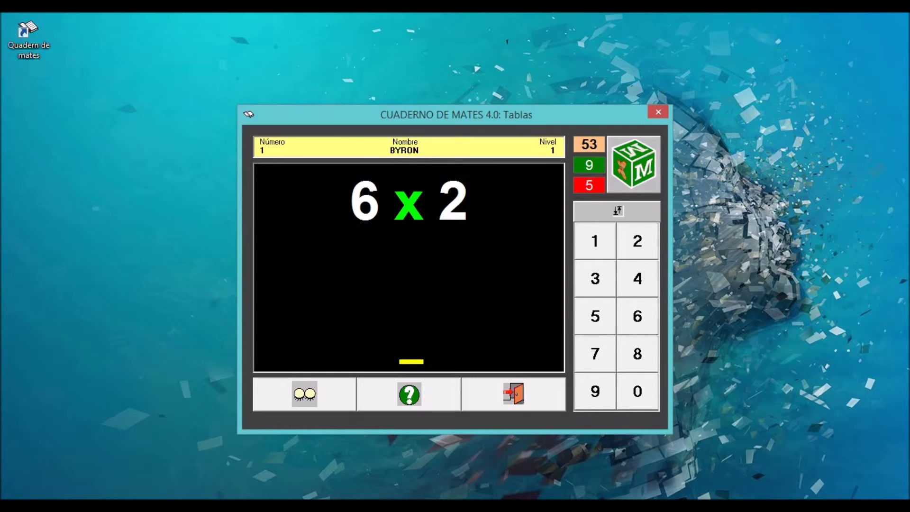
text(12)
key(Escape)
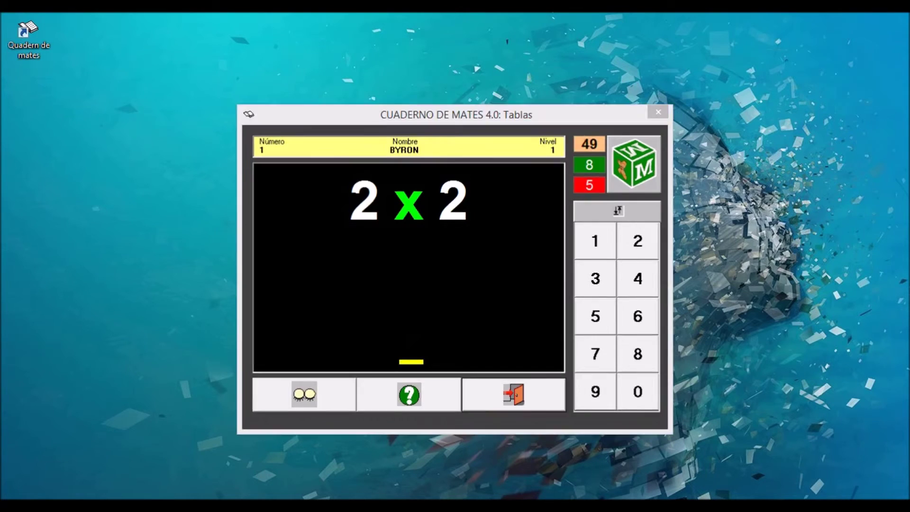
Start the Multiplicar exercise for the first student, answer 8 x 5 with 40, and leave it.
click(642, 141)
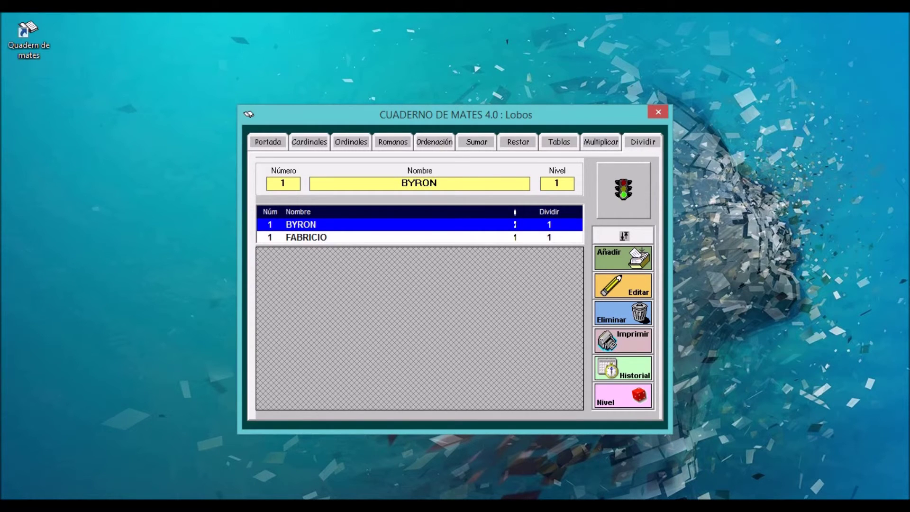
click(600, 142)
click(623, 189)
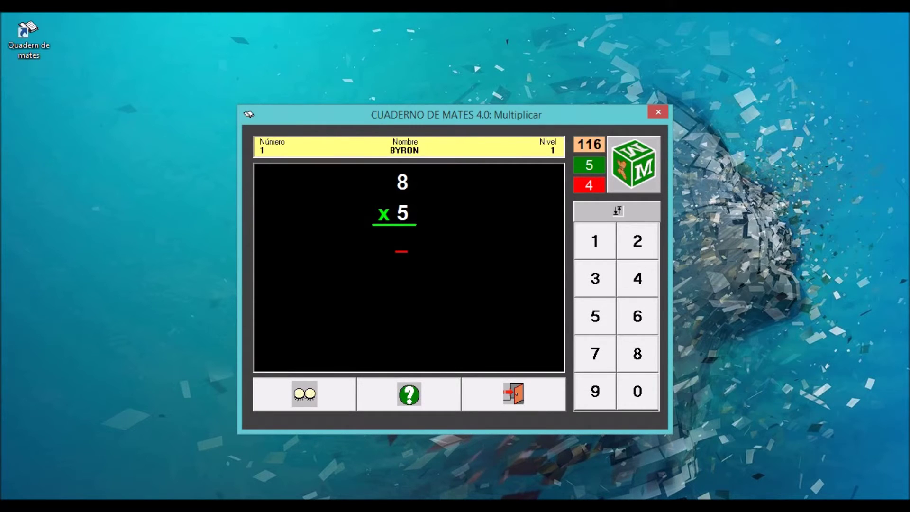
text(046)
click(657, 112)
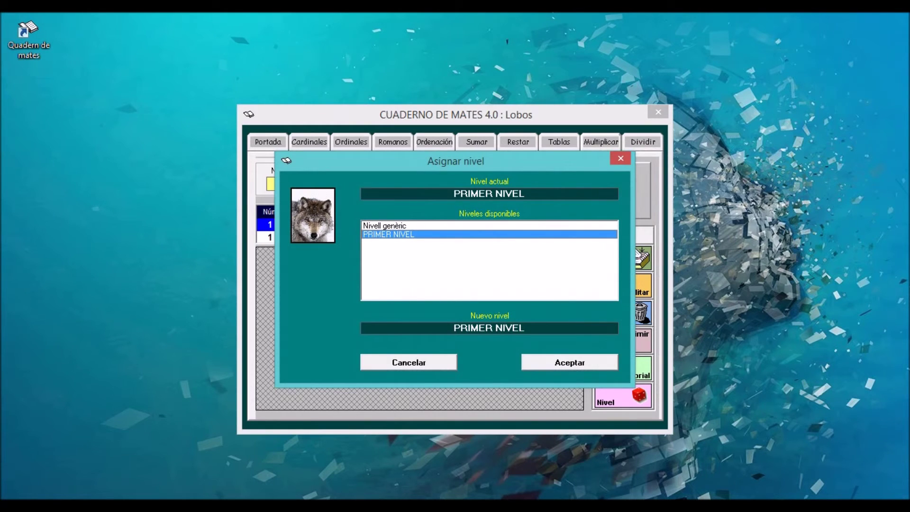
Cancel the level assignment, set the first student's Multiplicar and Dividir levels to 4, and raise the Sumar, Restar and Tablas levels.
click(408, 363)
click(622, 285)
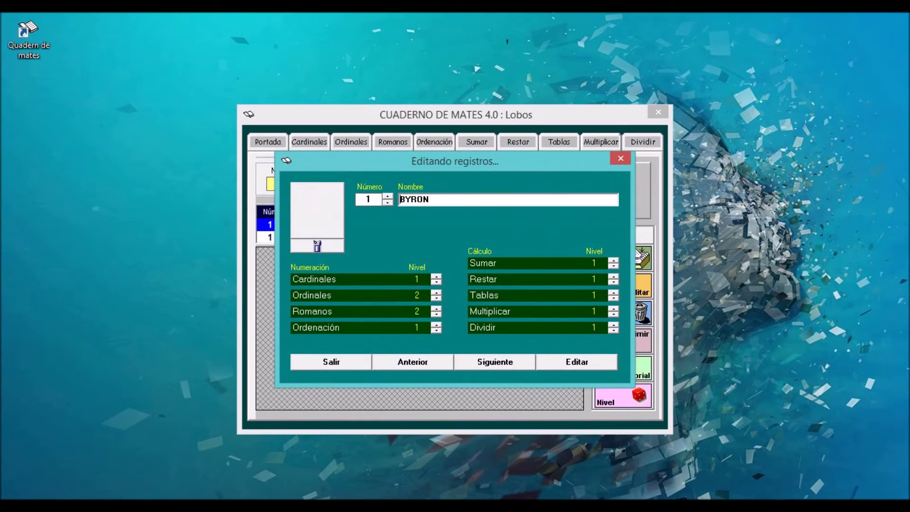
click(613, 308)
click(614, 309)
click(613, 308)
click(614, 292)
click(613, 292)
click(614, 293)
click(613, 276)
click(614, 276)
click(613, 276)
text(4)
click(613, 260)
click(613, 260)
click(613, 260)
click(613, 260)
key(Escape)
Start the level 4 Multiplicar exercise and enter the partial products 80 and 320 for 80 x 41.
key(Return)
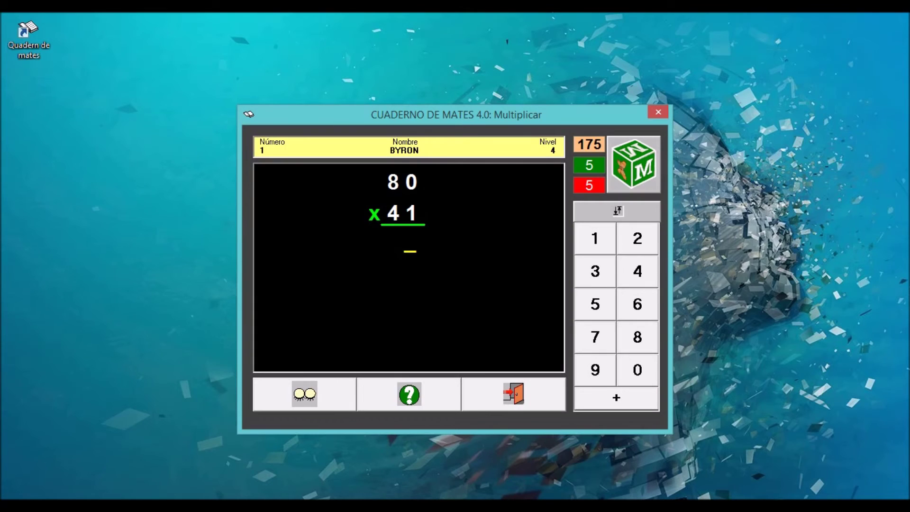
text(0)
text(8)
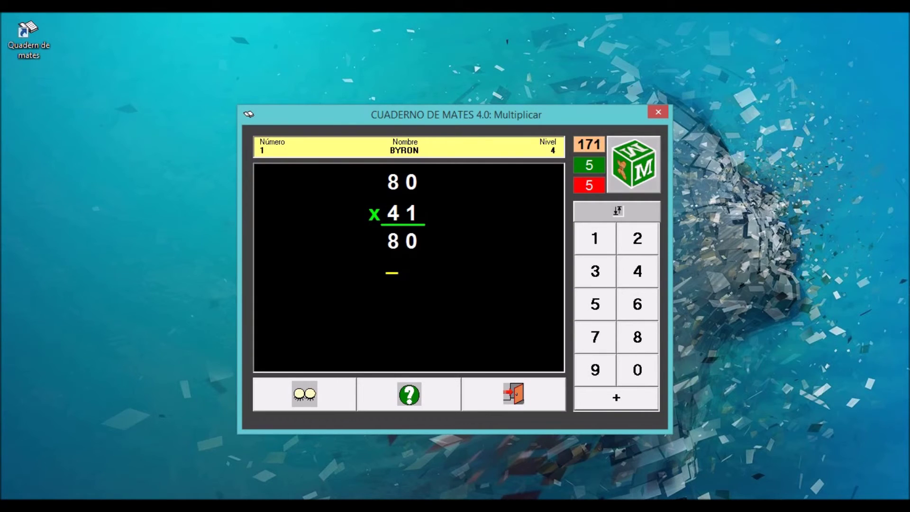
text(023)
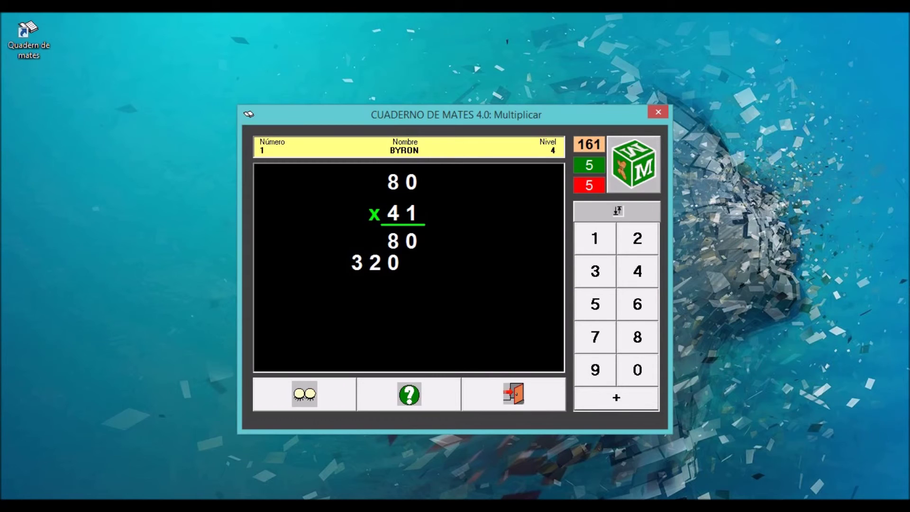
Add the partial products of 80 x 41 to get 3280, and leave the Multiplicar exercise.
key(plus)
key(0)
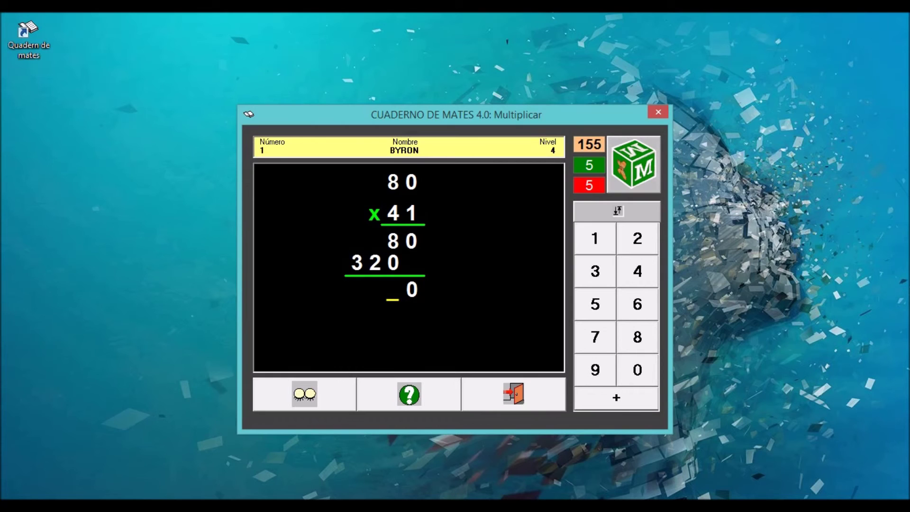
key(8)
key(2)
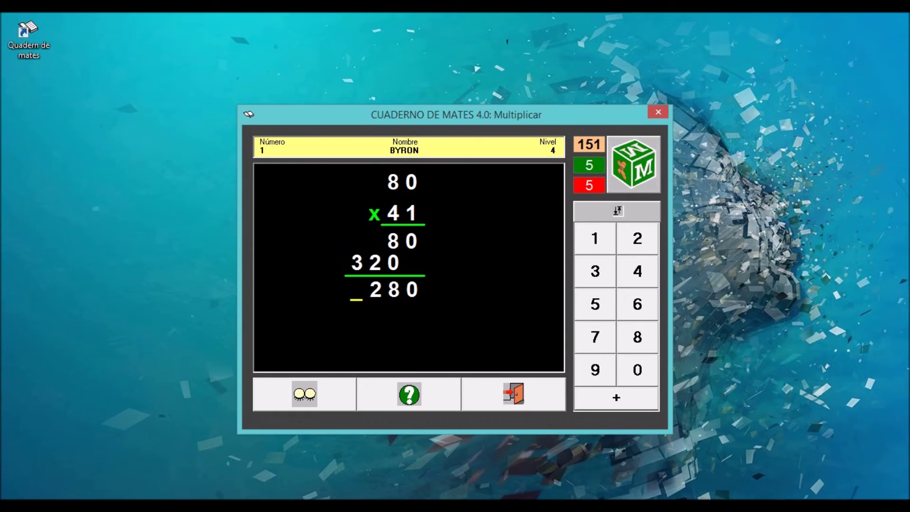
key(3)
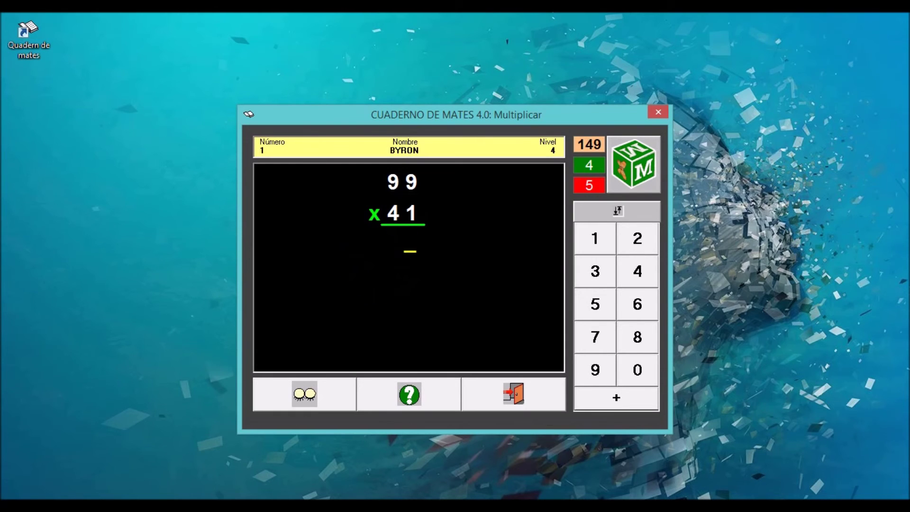
key(Escape)
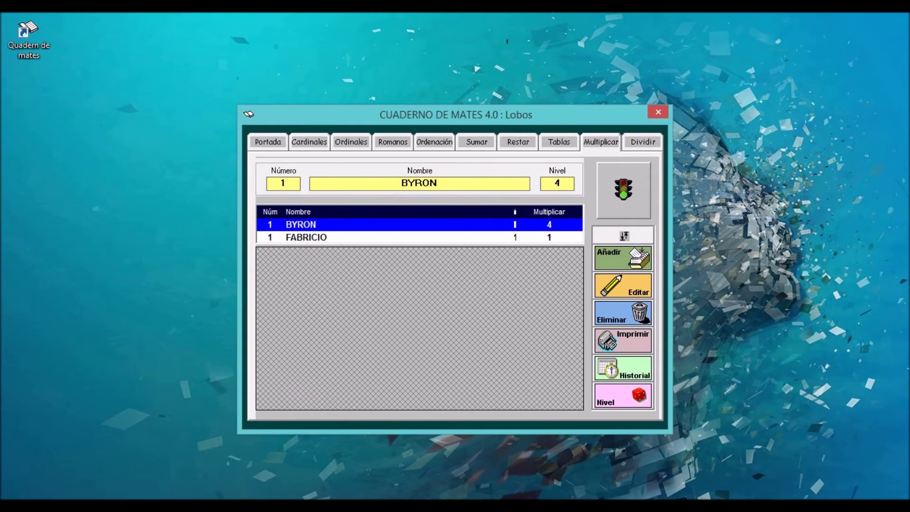
Start the Dividir exercise for the first student, divide 89 by 59 with quotient 1 and remainder 30, and leave it.
click(642, 142)
click(623, 189)
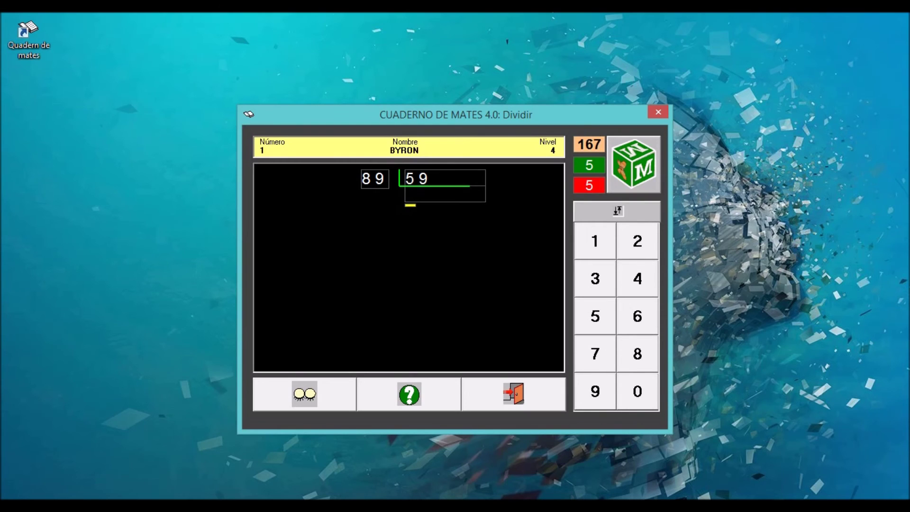
text(103)
key(Escape)
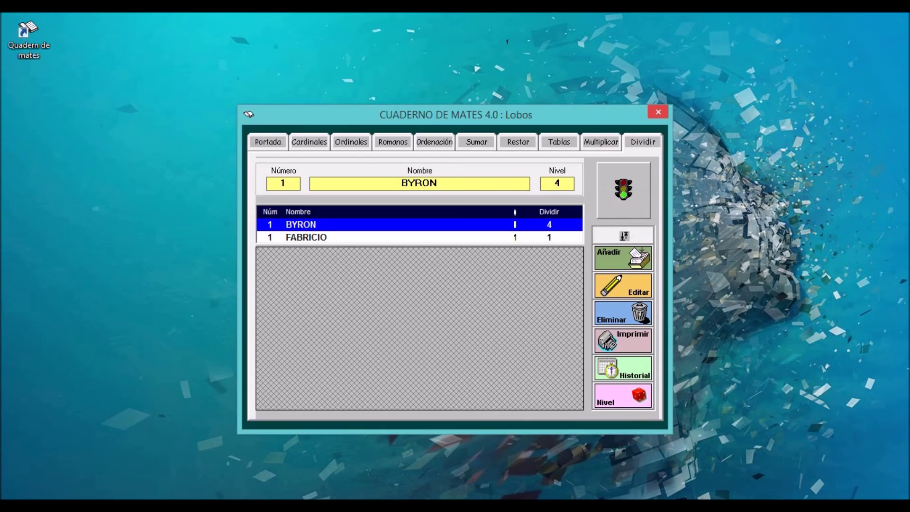
Return to the Portada page, choose the Leones group and switch to the Gatos group.
key(Escape)
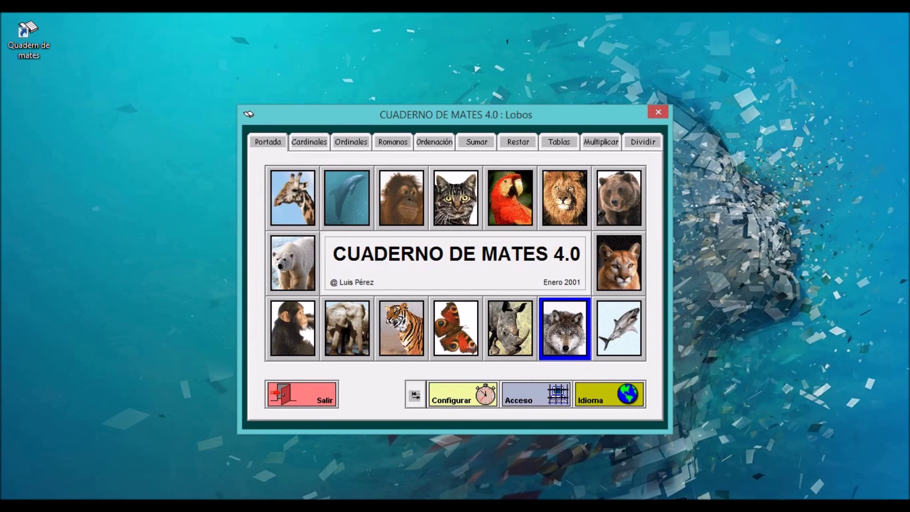
click(564, 199)
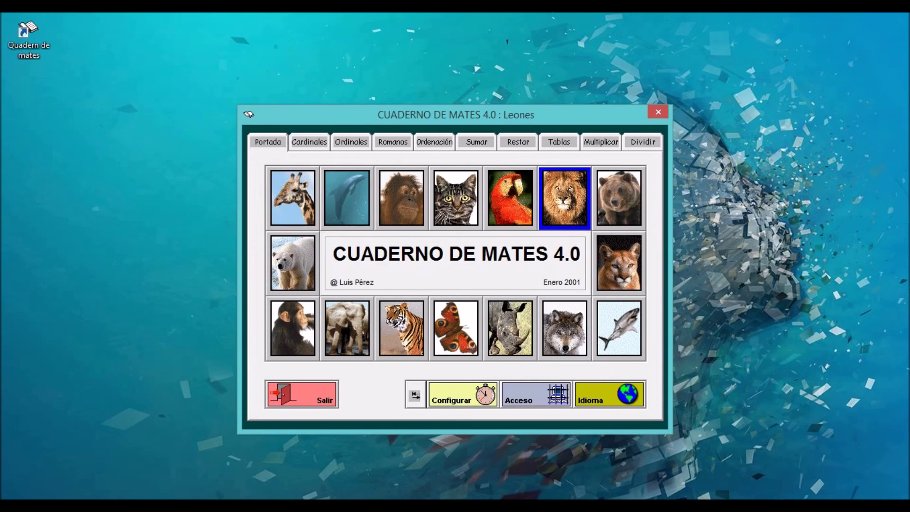
click(455, 198)
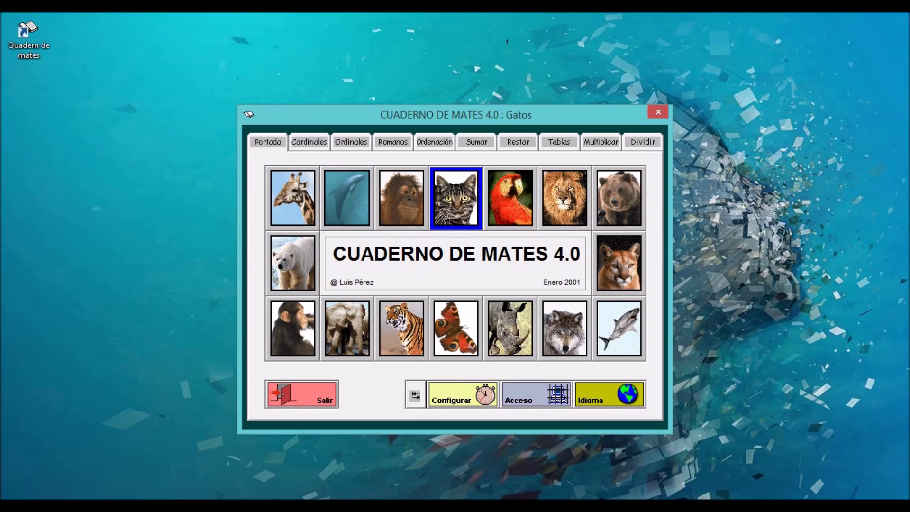